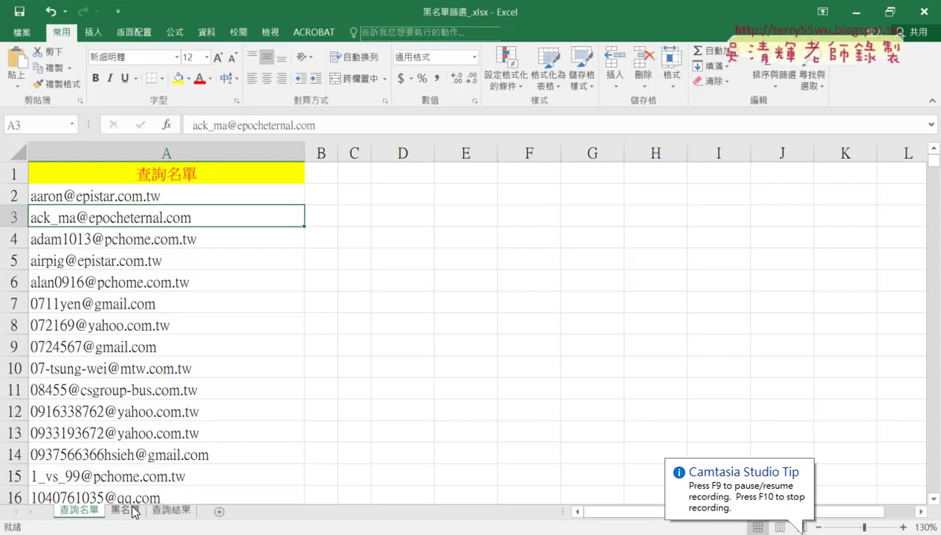
# Inspect the 黑名單 blacklist sheet from A2 down to its last email
pyautogui.click(132, 511)
pyautogui.keyDown('ctrl'); pyautogui.scroll(-2, 229, 256); pyautogui.keyUp('ctrl')
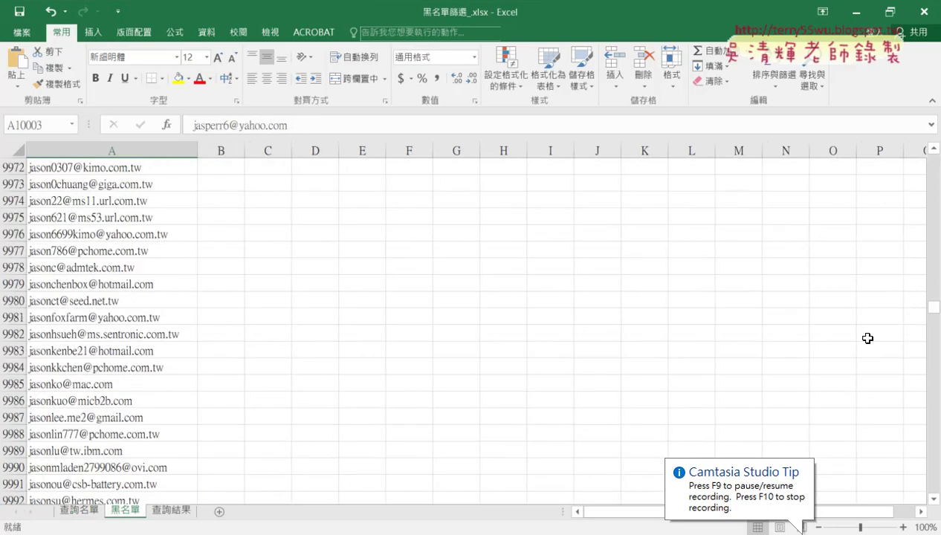
pyautogui.moveTo(933, 307); pyautogui.dragTo(935, 99)
pyautogui.click(109, 183)
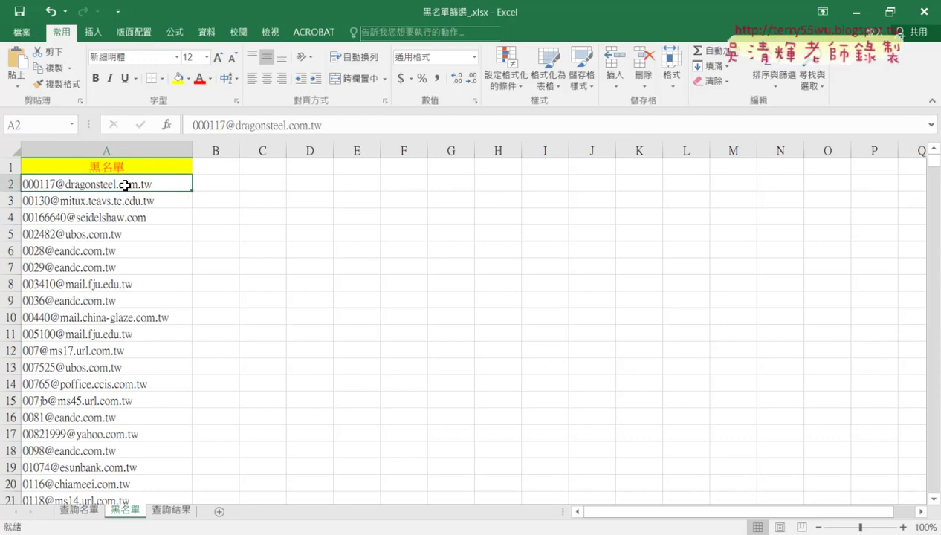
pyautogui.hotkey('ctrl', 'Down')
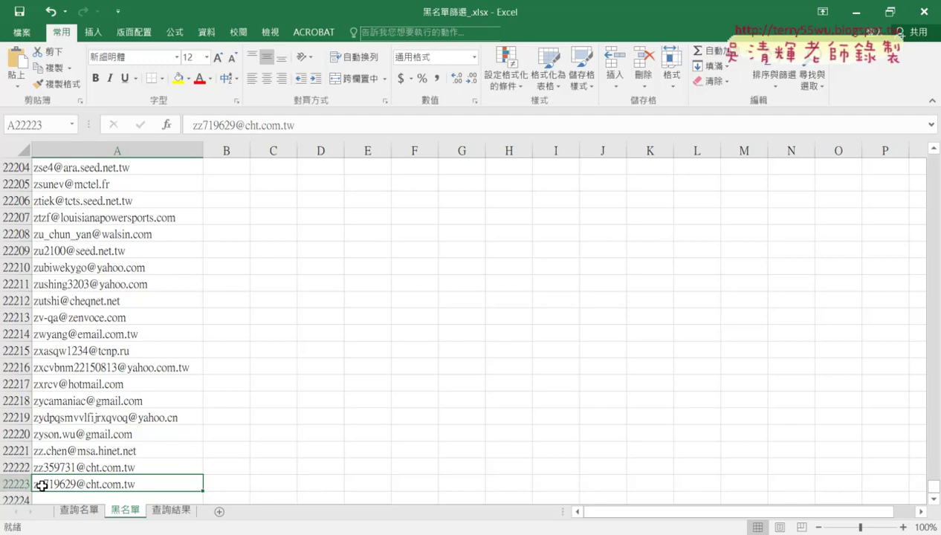
# Check the 查詢名單 query list, which runs from A2 to row 1000
pyautogui.click(89, 519)
pyautogui.click(176, 191)
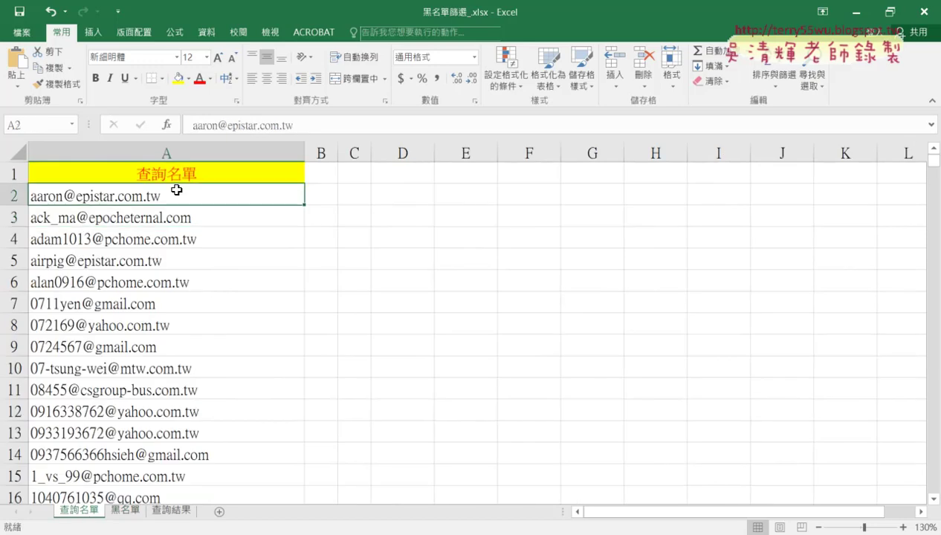
pyautogui.hotkey('ctrl', 'Down')
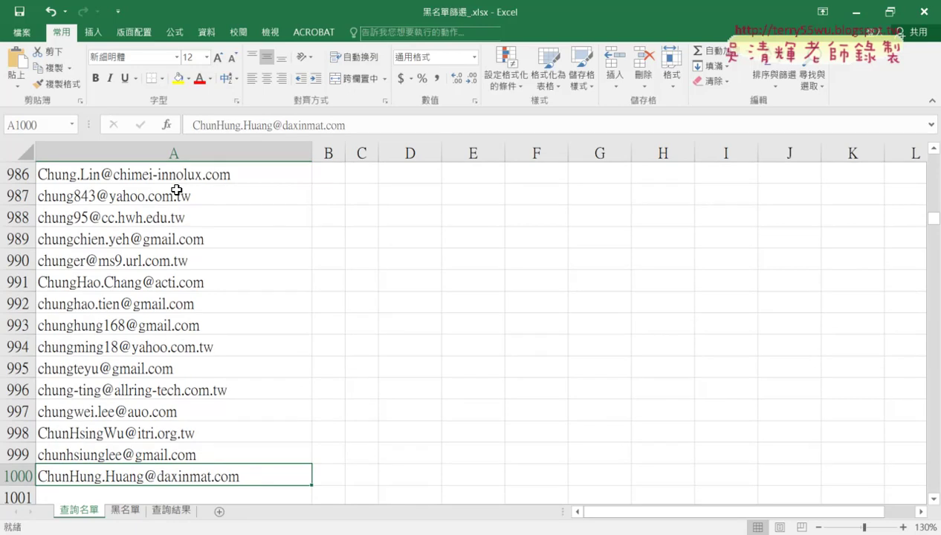
pyautogui.hotkey('ctrl', 'Up')
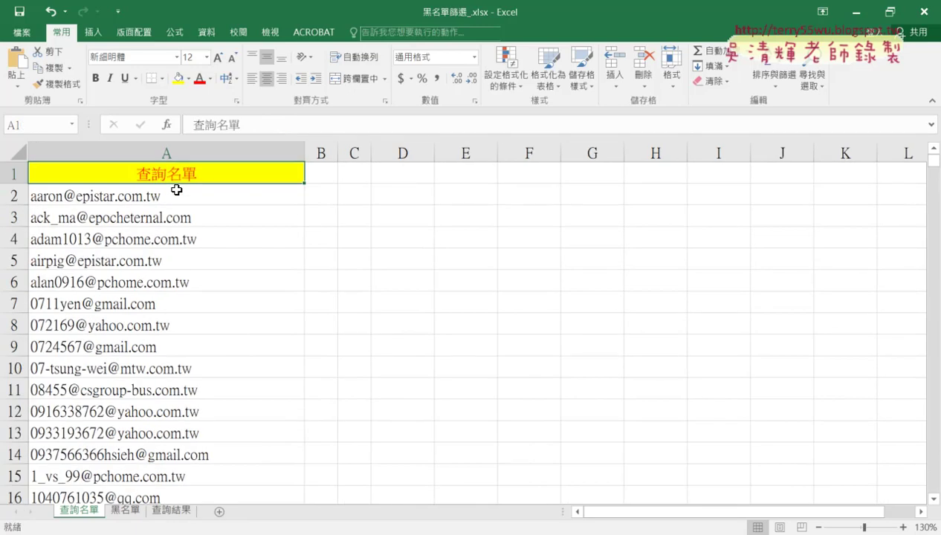
pyautogui.click(177, 190)
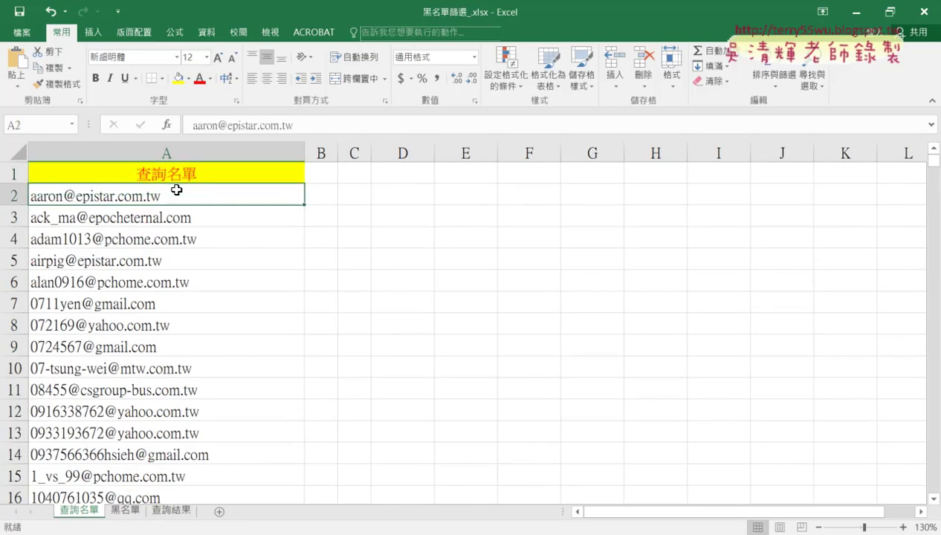
pyautogui.click(128, 511)
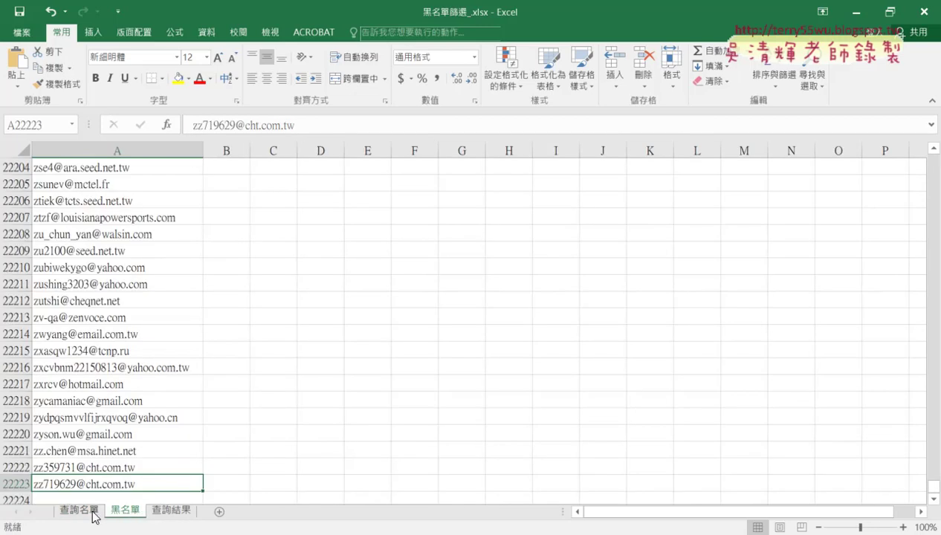
pyautogui.click(93, 510)
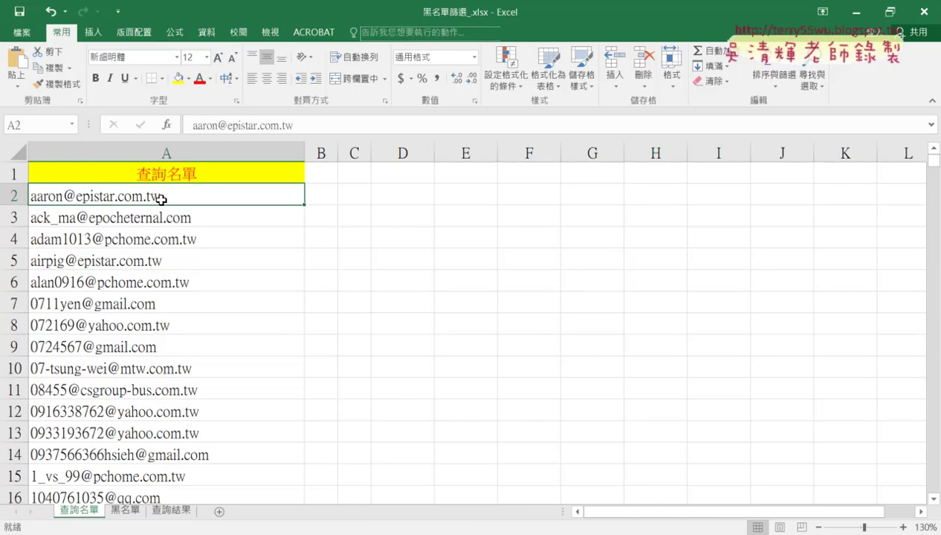
# Search the blacklist for the first query email copied from A2
pyautogui.hotkey('ctrl', 'c')
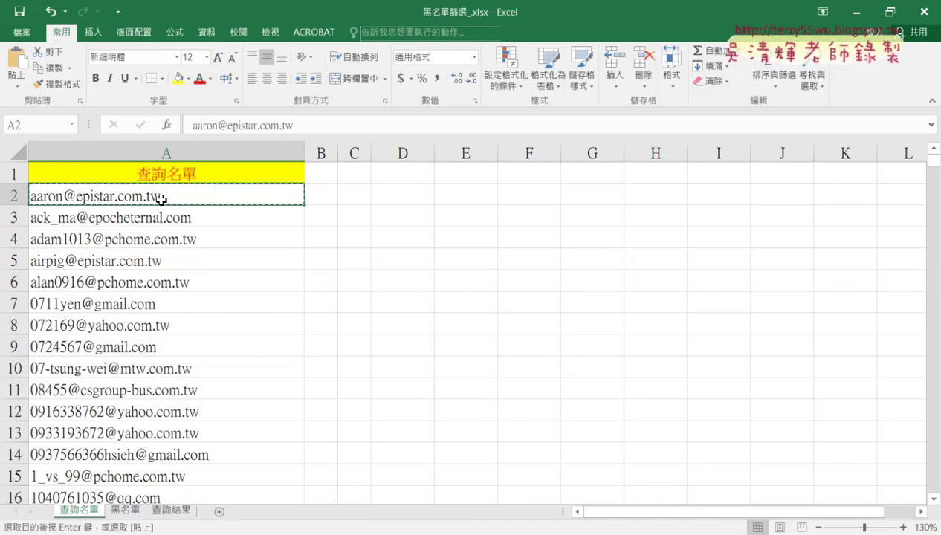
pyautogui.click(134, 510)
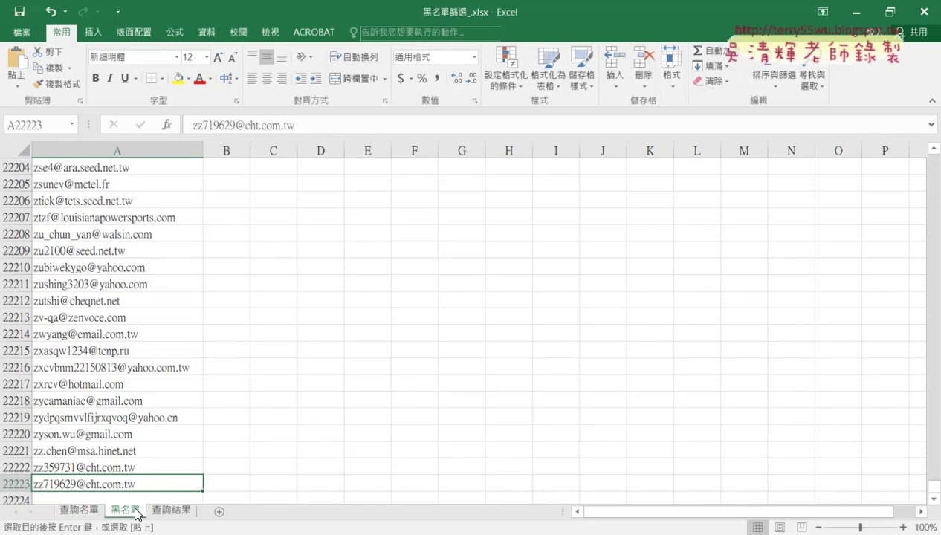
pyautogui.hotkey('ctrl', 'f')
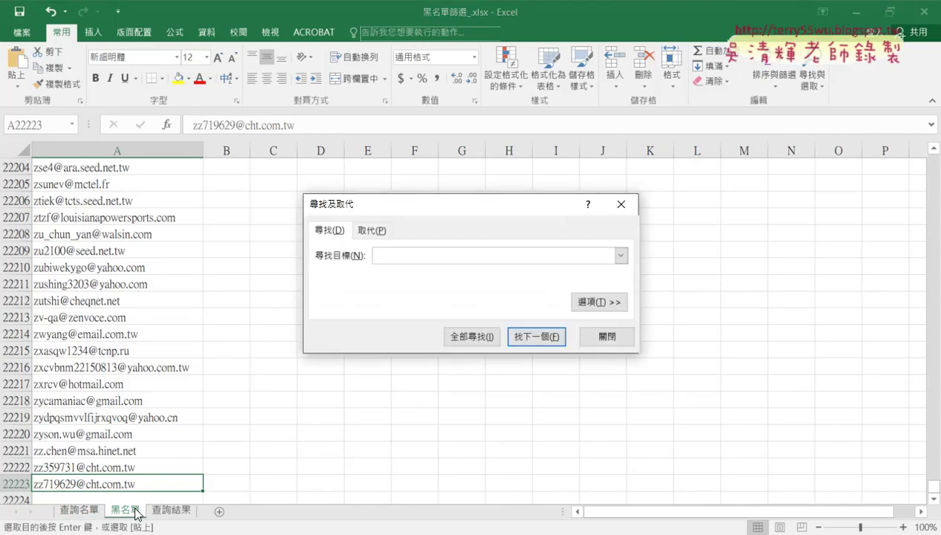
pyautogui.hotkey('ctrl', 'v')
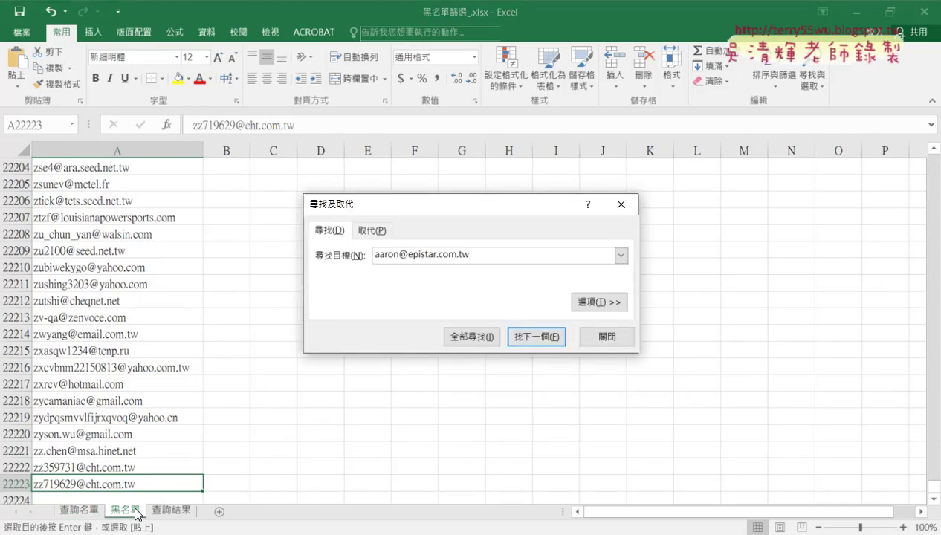
pyautogui.click(528, 338)
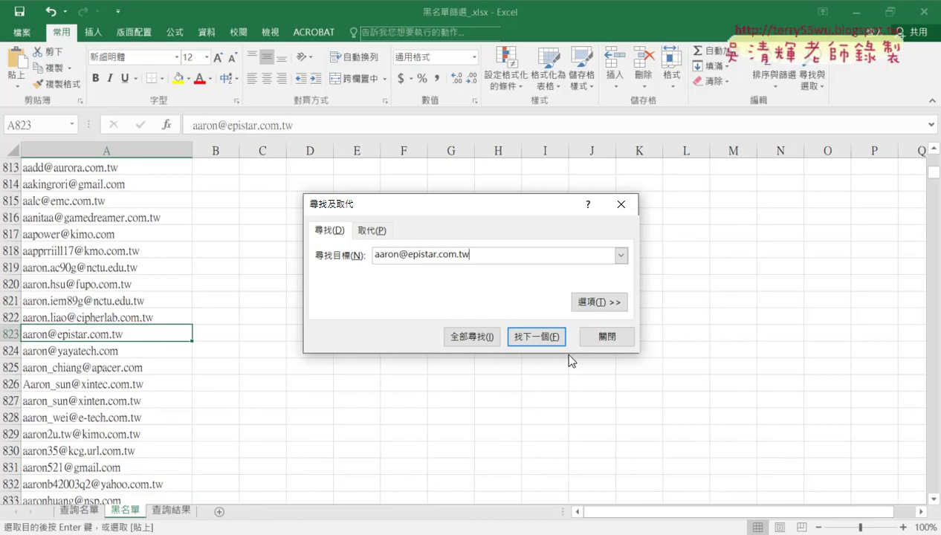
pyautogui.click(604, 339)
pyautogui.click(79, 511)
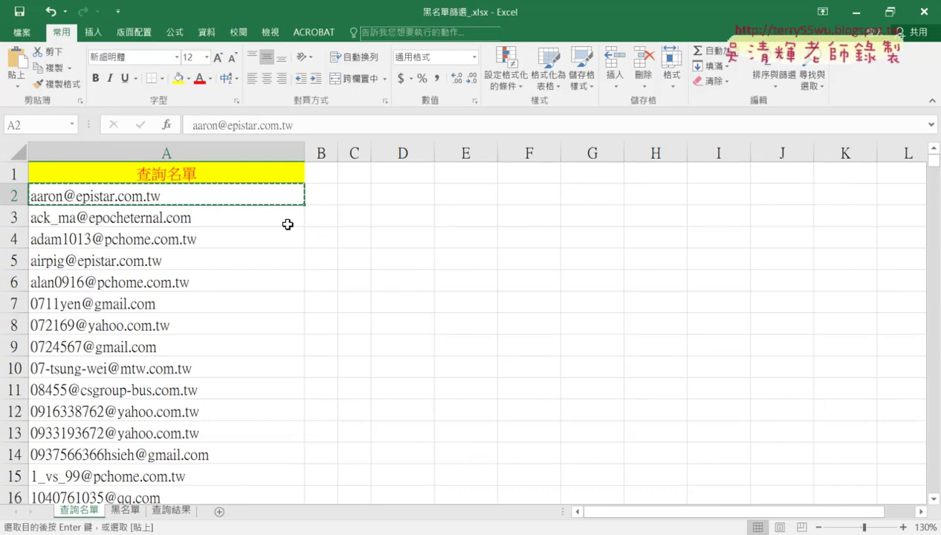
# Select B2 on 查詢名單 to hold the blacklist check result
pyautogui.click(323, 196)
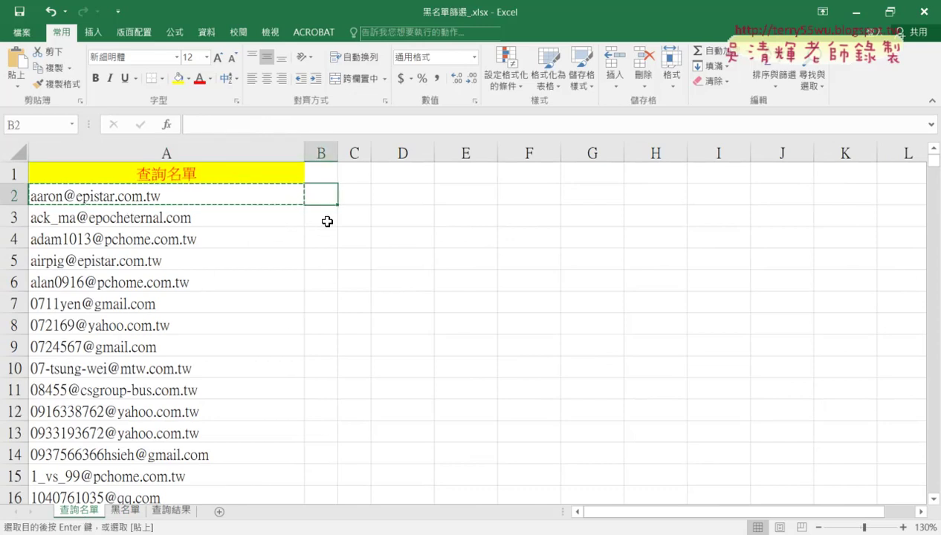
pyautogui.click(327, 222)
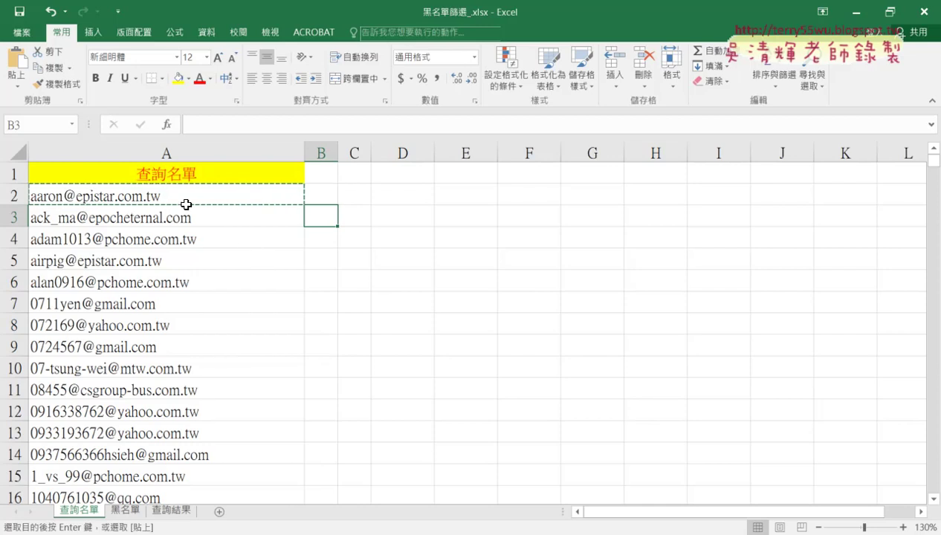
pyautogui.click(318, 197)
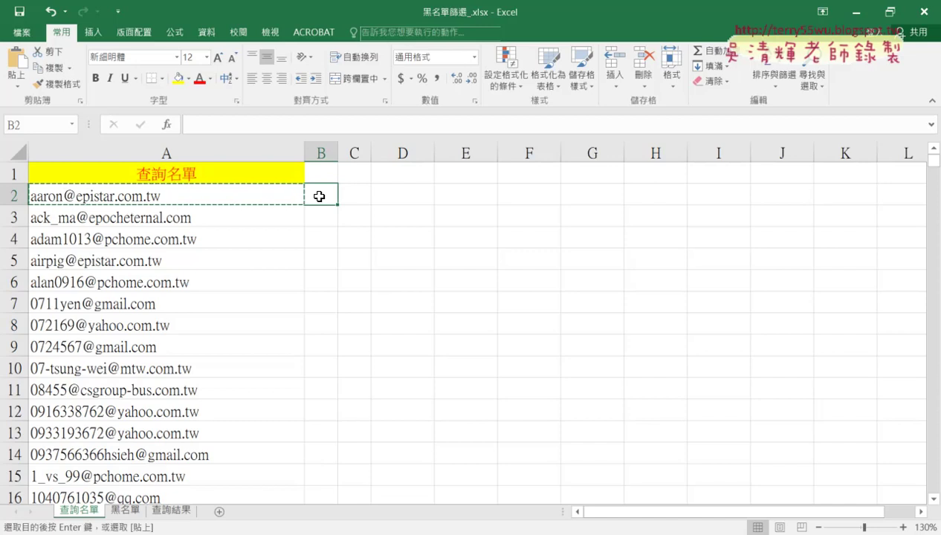
pyautogui.click(123, 513)
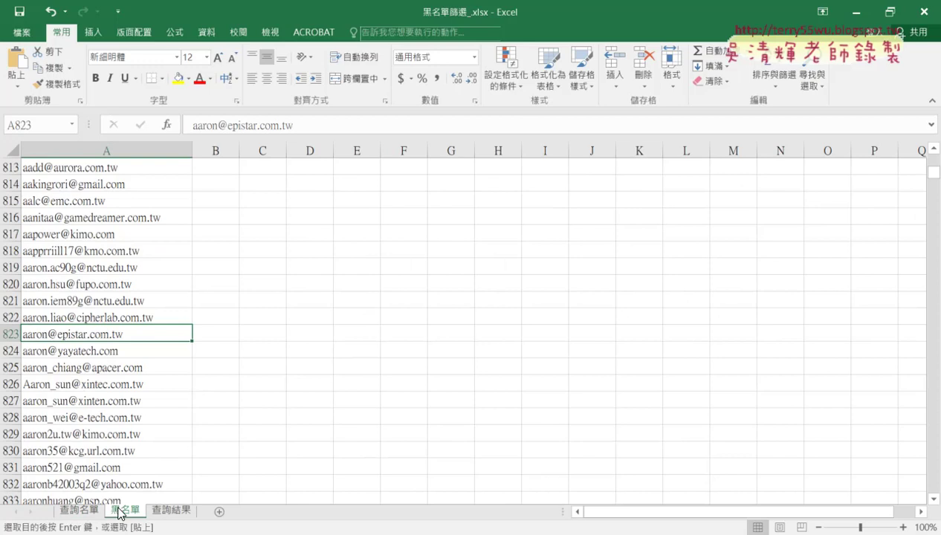
pyautogui.click(90, 511)
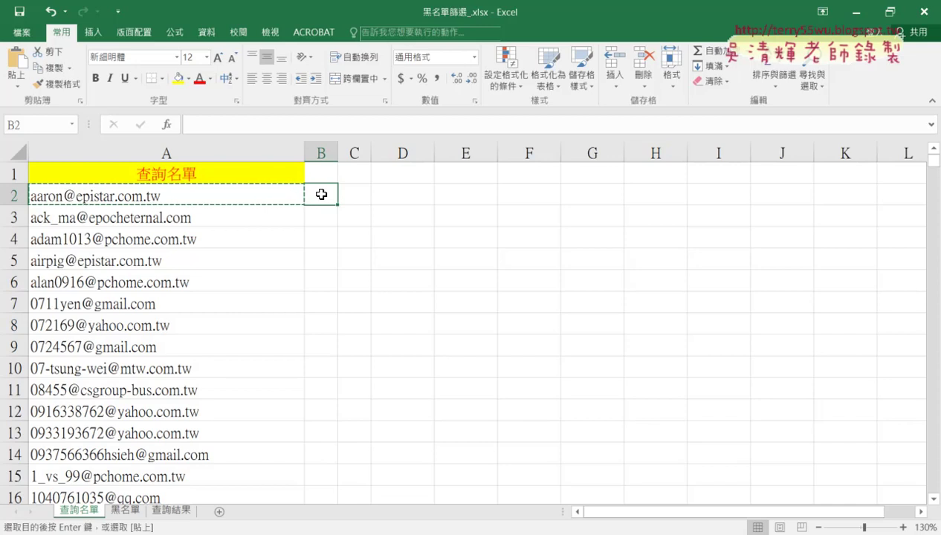
pyautogui.press('Escape')
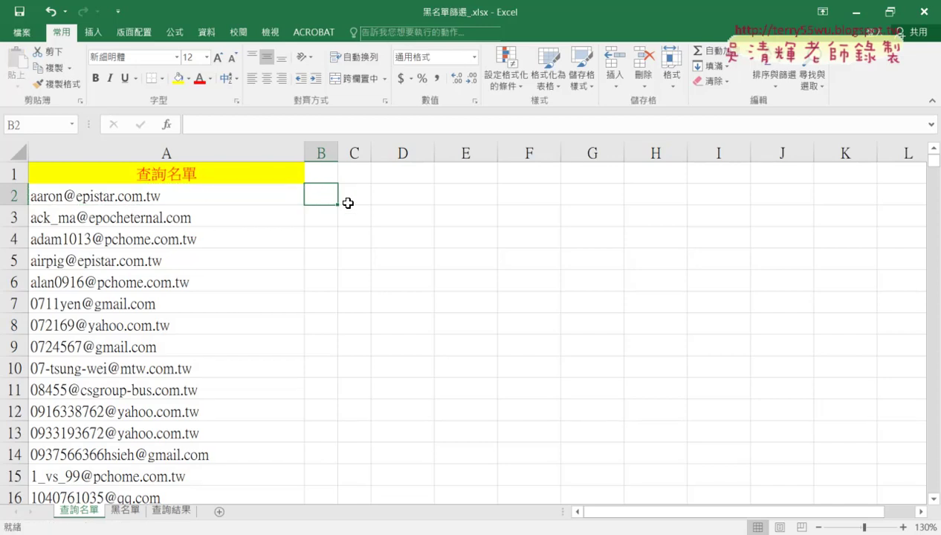
# Pick COUNTIF from the 統計 category in the Insert Function dialog
pyautogui.click(171, 125)
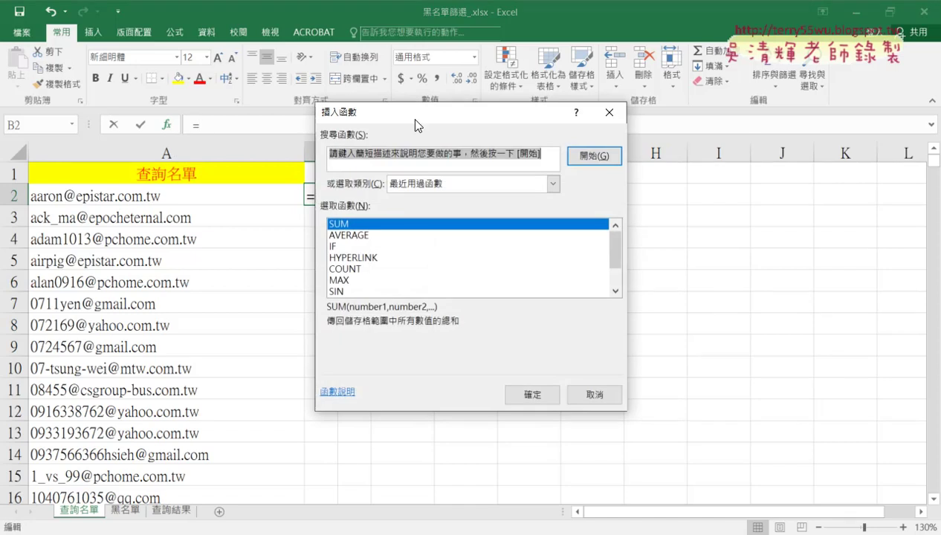
pyautogui.click(556, 161)
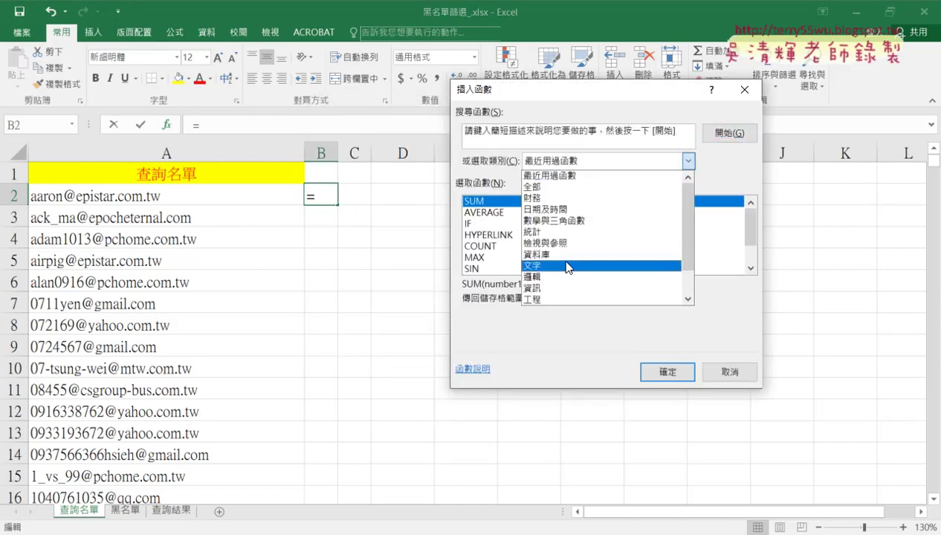
pyautogui.click(551, 232)
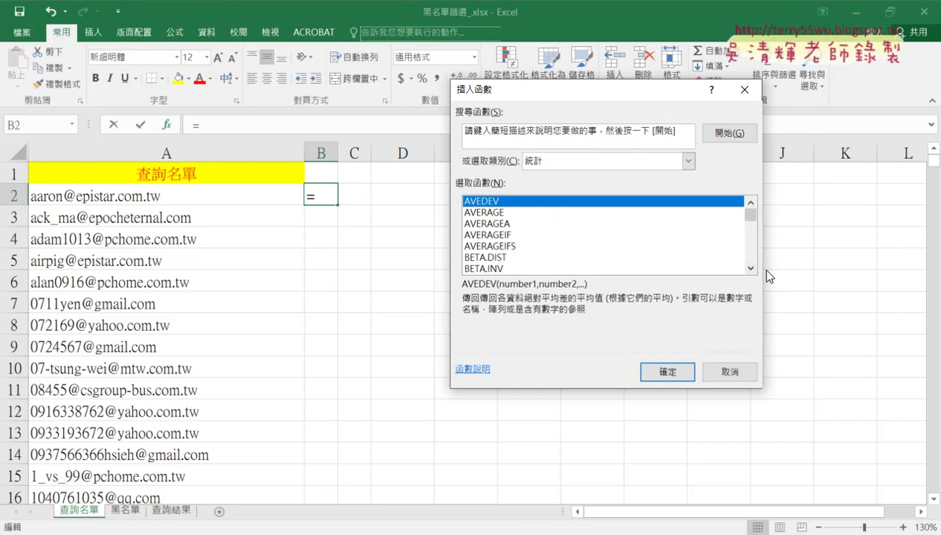
pyautogui.scroll(-4, 747, 260)
pyautogui.scroll(-2, 745, 257)
pyautogui.scroll(-2, 746, 257)
pyautogui.click(750, 201)
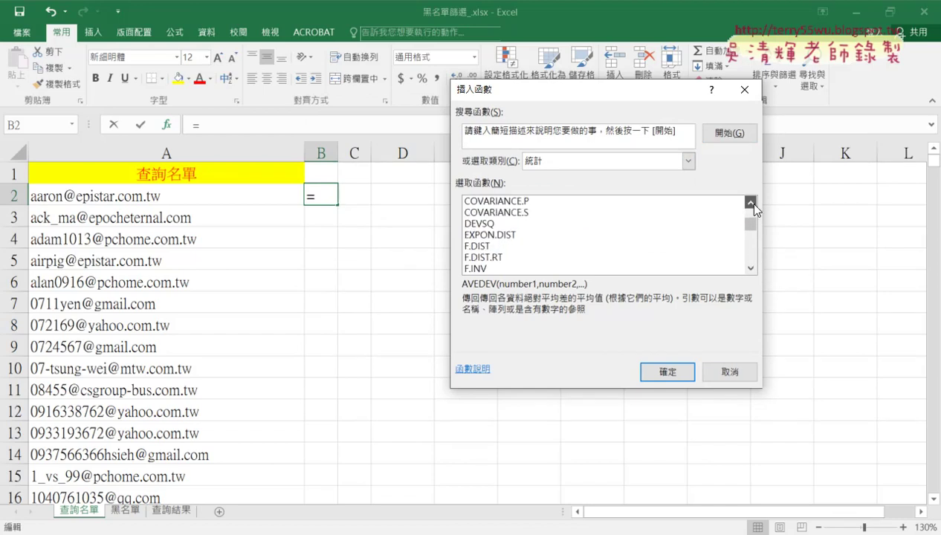
pyautogui.click(750, 202)
pyautogui.click(750, 201)
pyautogui.click(750, 202)
pyautogui.click(750, 202)
pyautogui.click(491, 223)
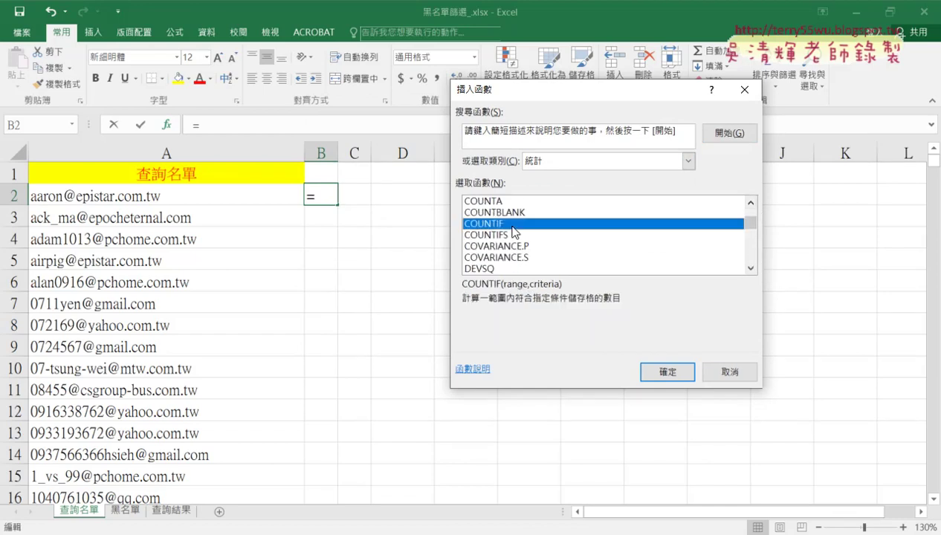
pyautogui.doubleClick(512, 225)
# Highlight COUNTIF and its range argument with screen annotations, then confirm the function
pyautogui.moveTo(516, 232); pyautogui.dragTo(493, 237)
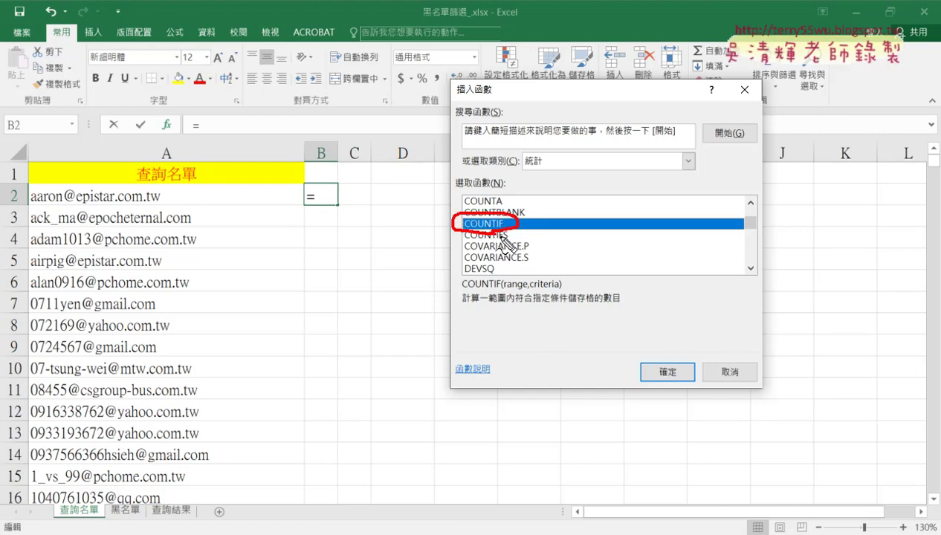
pyautogui.moveTo(505, 291); pyautogui.dragTo(560, 289)
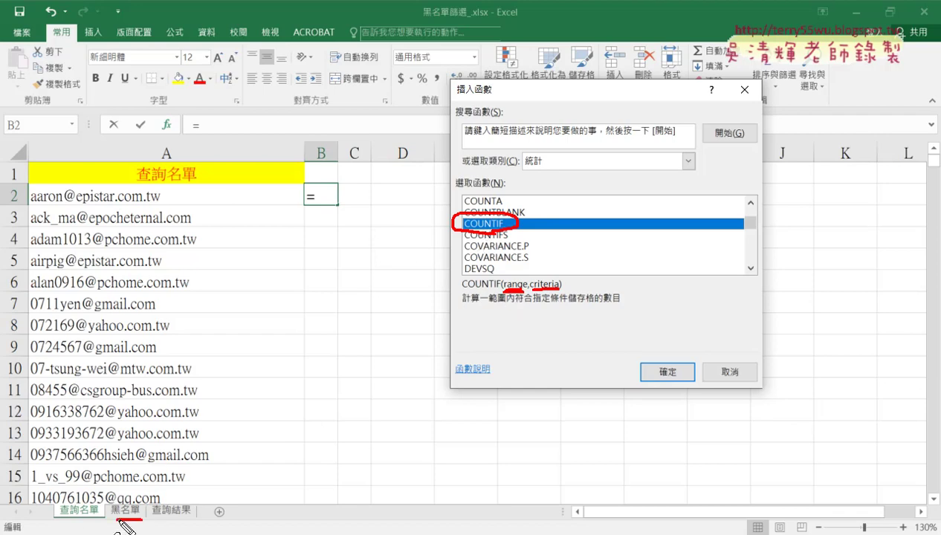
pyautogui.moveTo(109, 498); pyautogui.dragTo(151, 520)
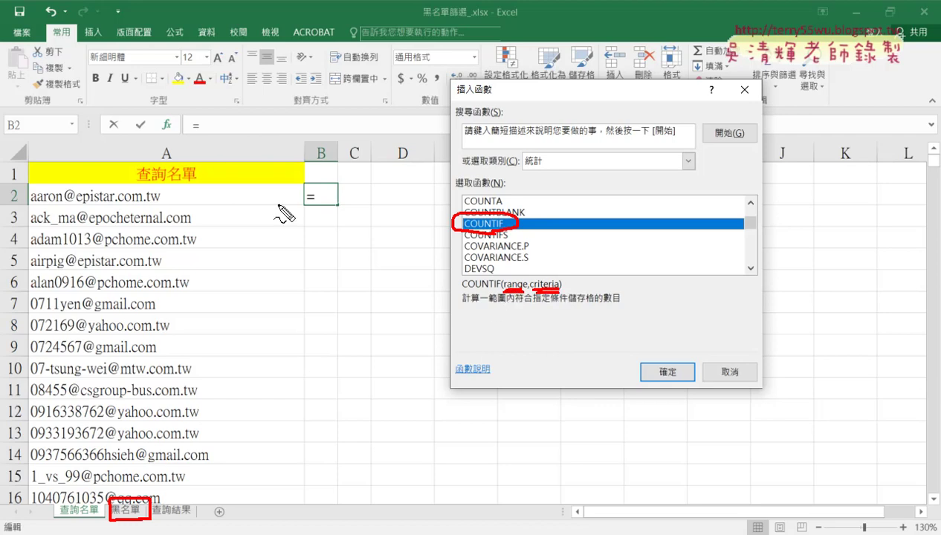
pyautogui.moveTo(136, 209)
pyautogui.mouseDown()
pyautogui.moveTo(79, 208)
pyautogui.moveTo(184, 213)
pyautogui.mouseUp()
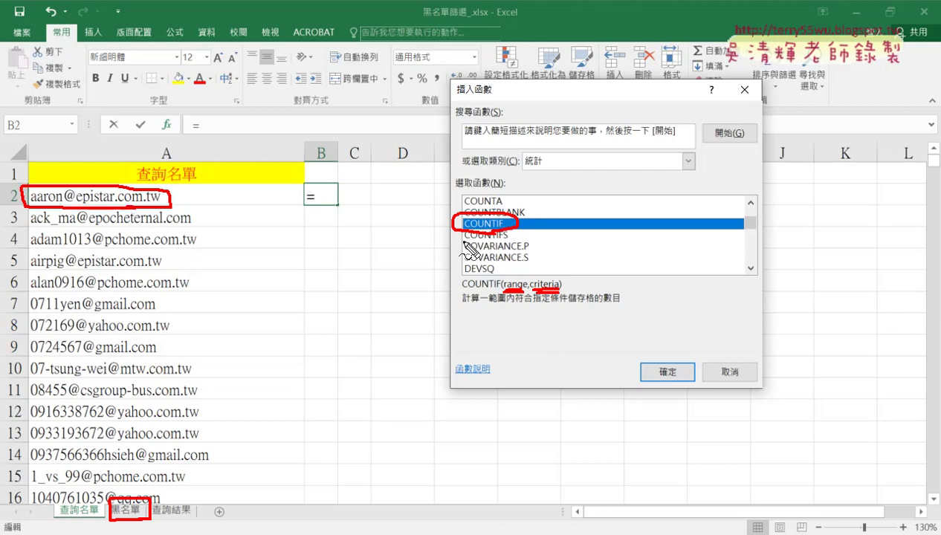
pyautogui.moveTo(558, 210); pyautogui.dragTo(558, 234)
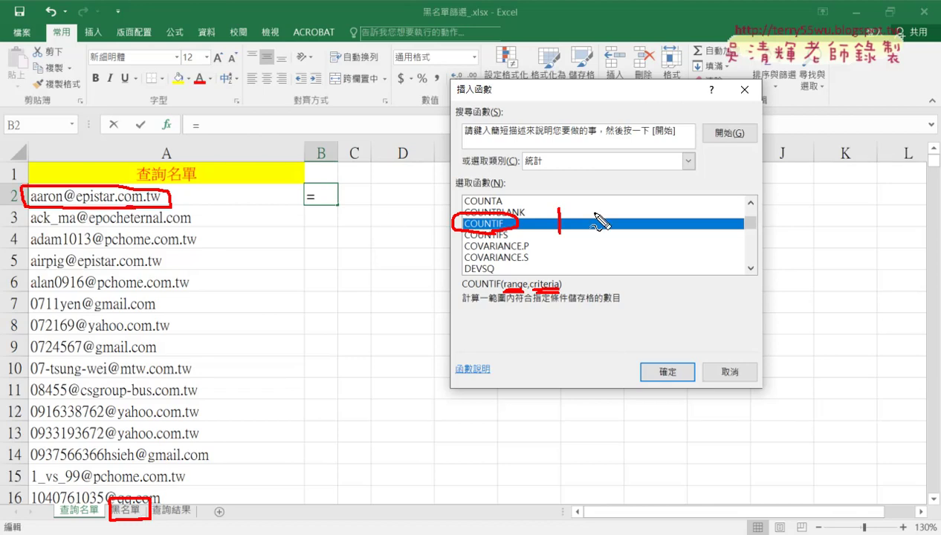
pyautogui.moveTo(604, 211)
pyautogui.mouseDown()
pyautogui.moveTo(605, 225)
pyautogui.moveTo(599, 213)
pyautogui.mouseUp()
pyautogui.press('Escape')
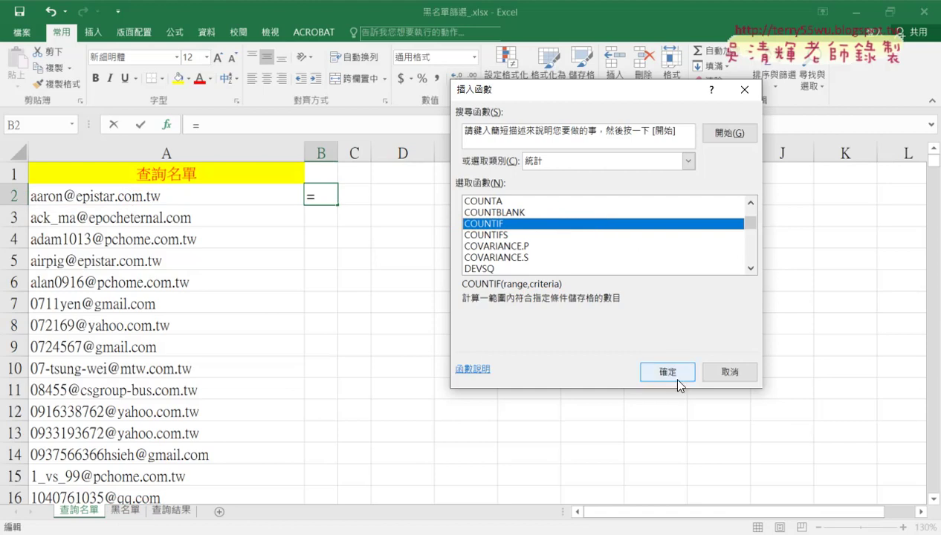
pyautogui.click(668, 372)
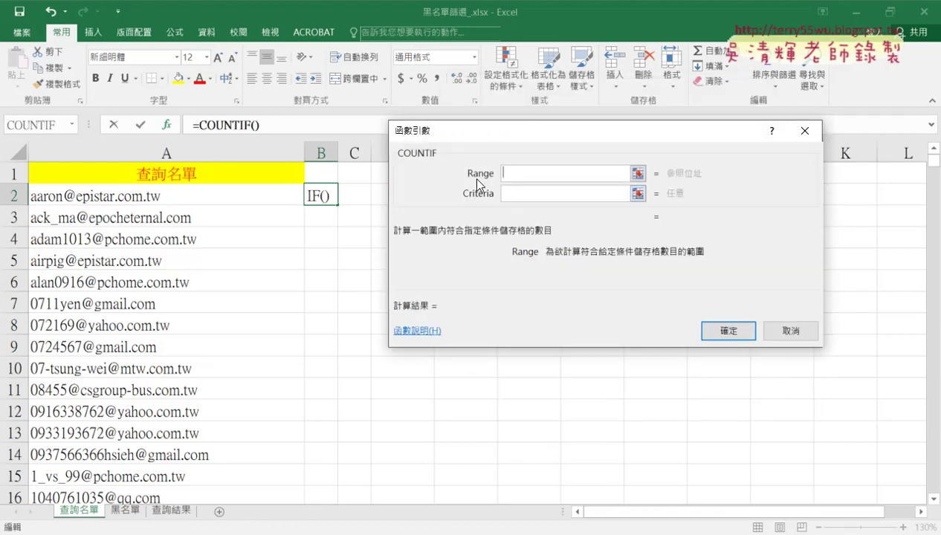
# Drag a range down column A of the 黑名單 sheet starting at A2
pyautogui.click(125, 510)
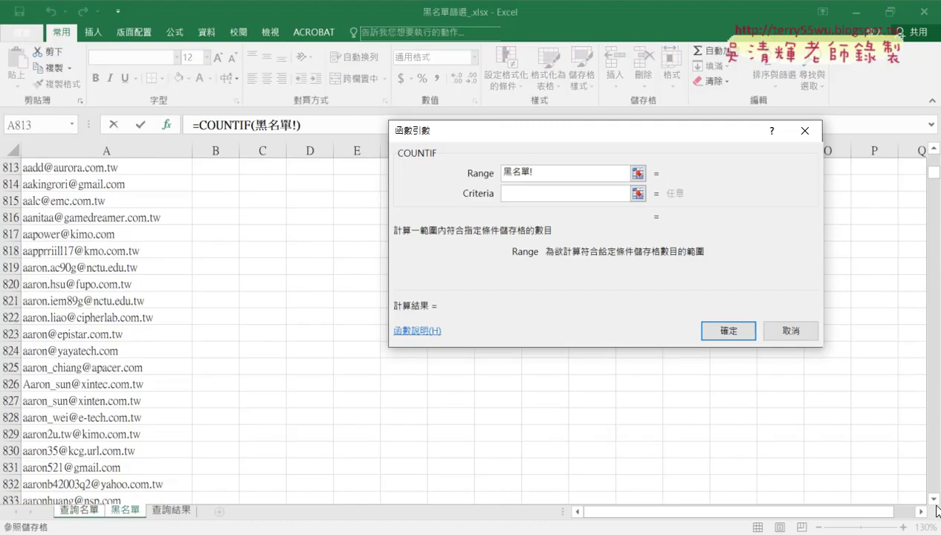
pyautogui.moveTo(934, 176); pyautogui.dragTo(925, 160)
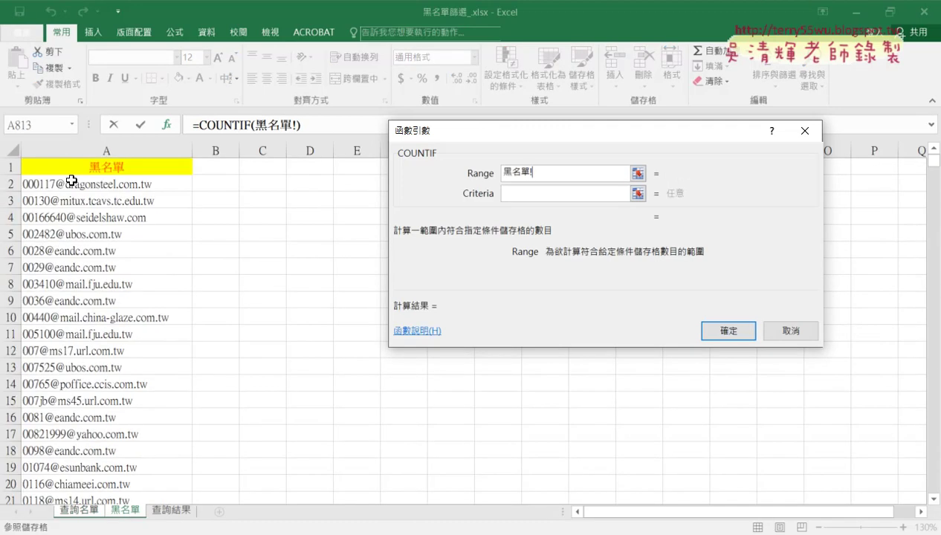
pyautogui.click(170, 185)
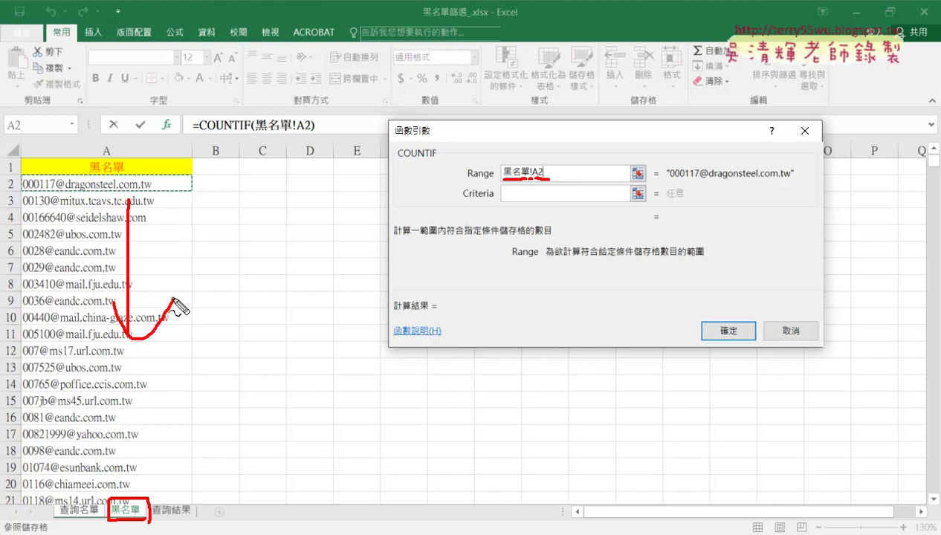
pyautogui.press('Escape')
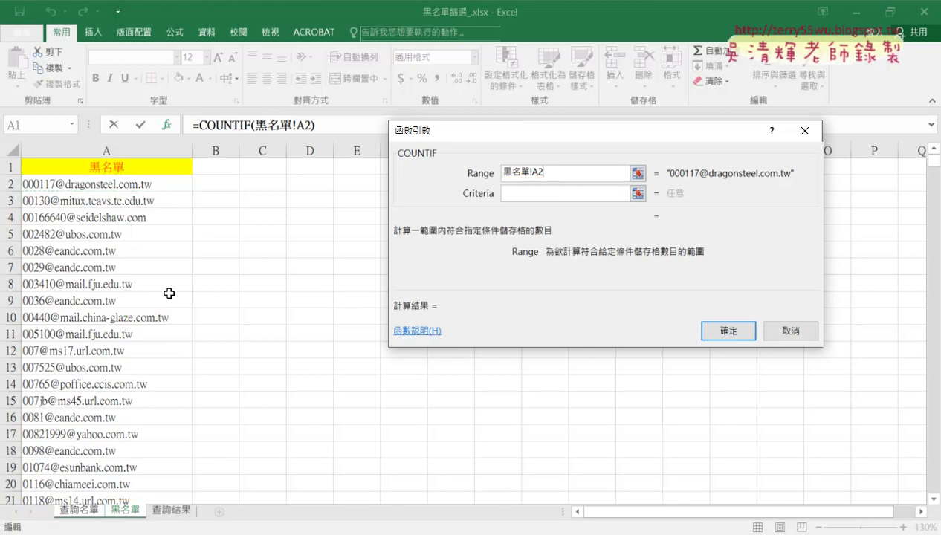
pyautogui.moveTo(131, 183); pyautogui.dragTo(121, 484)
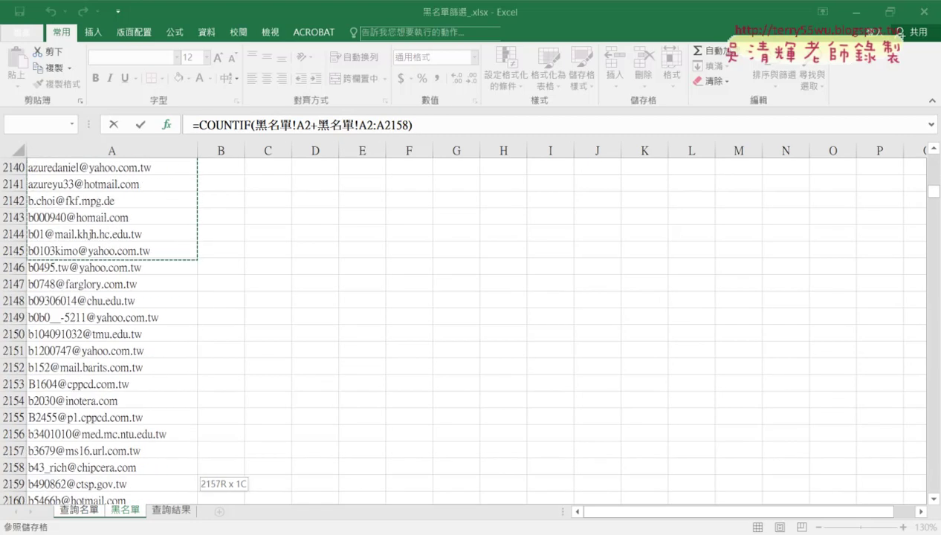
pyautogui.moveTo(121, 484); pyautogui.dragTo(121, 468)
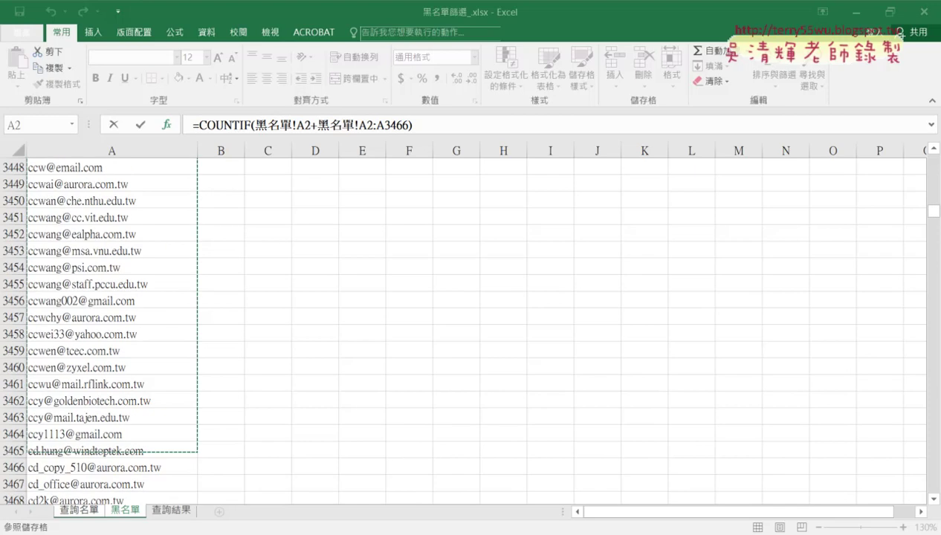
# Reopen the COUNTIF arguments and delete the mistaken range text
pyautogui.click(165, 124)
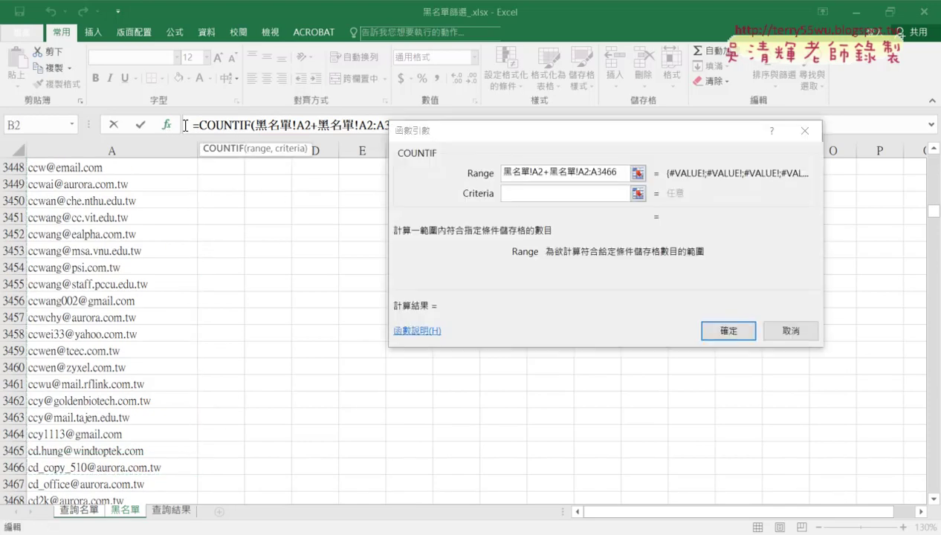
pyautogui.moveTo(622, 174); pyautogui.dragTo(511, 174)
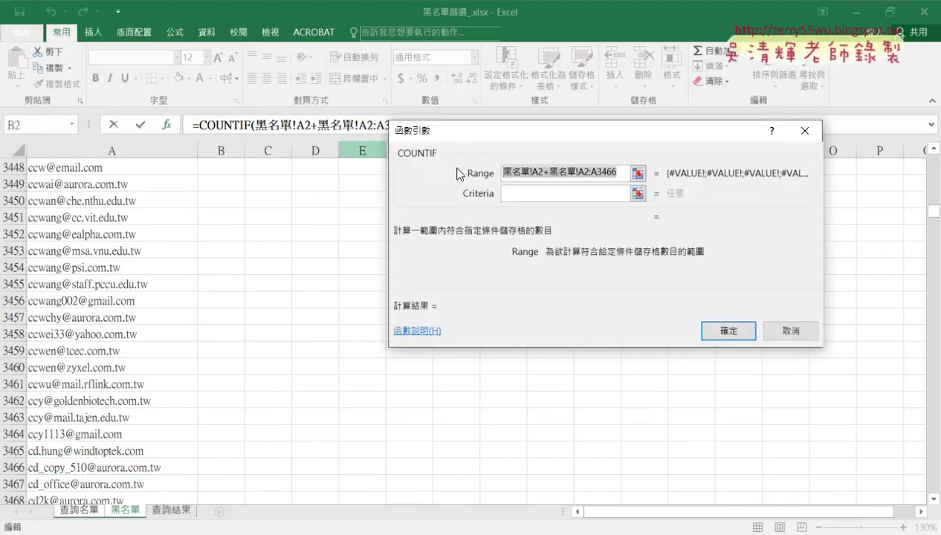
pyautogui.press('Delete')
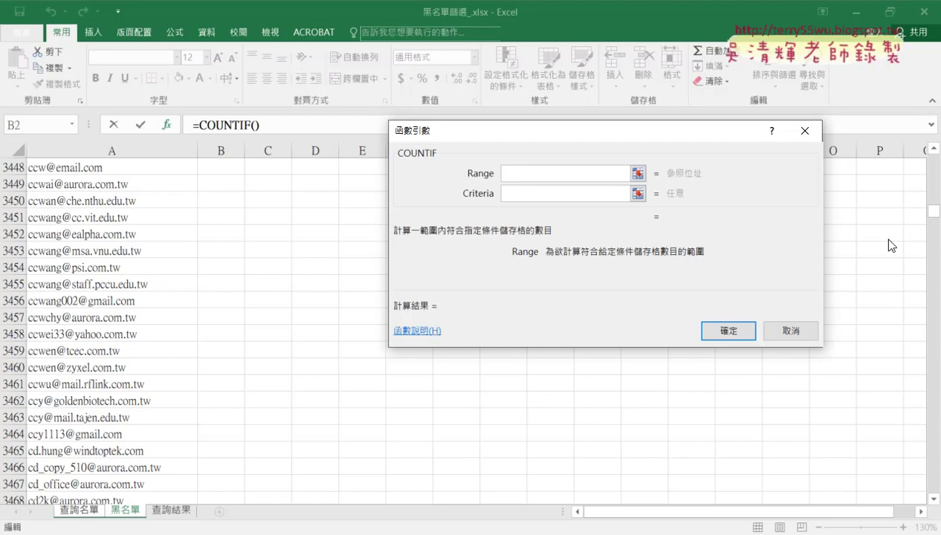
# Select 黑名單!A2:A22223 with Ctrl+Shift+Down as the range, then focus the Criteria box
pyautogui.moveTo(936, 219); pyautogui.dragTo(936, 165)
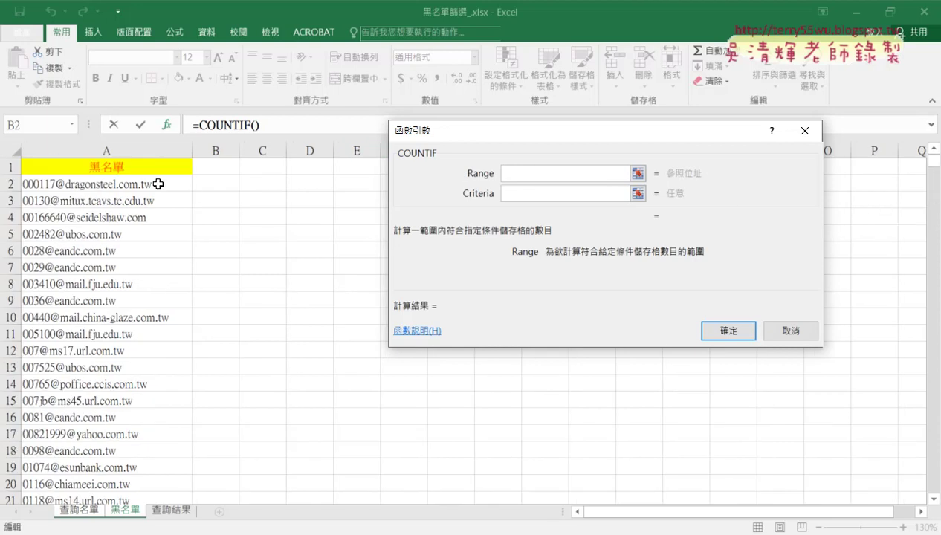
pyautogui.click(157, 183)
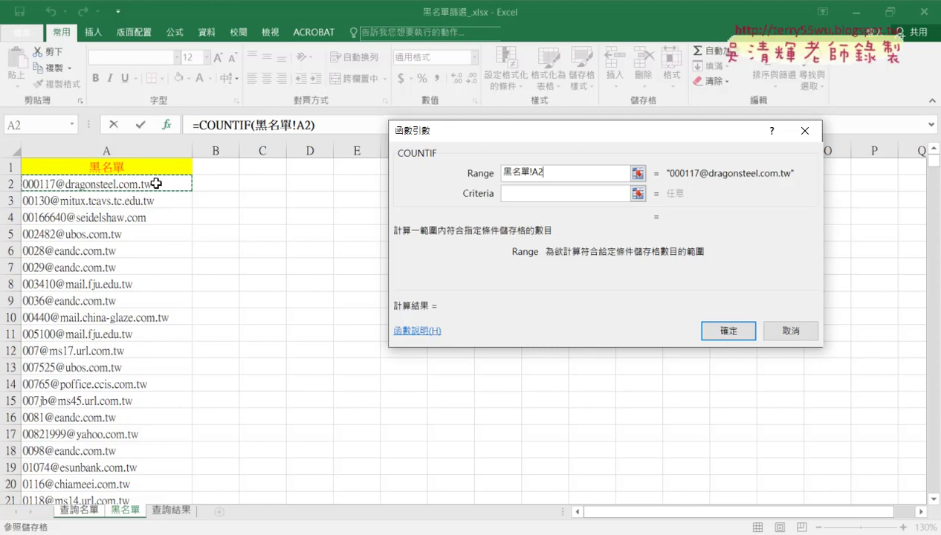
pyautogui.hotkey('ctrl', 'shift', 'Down')
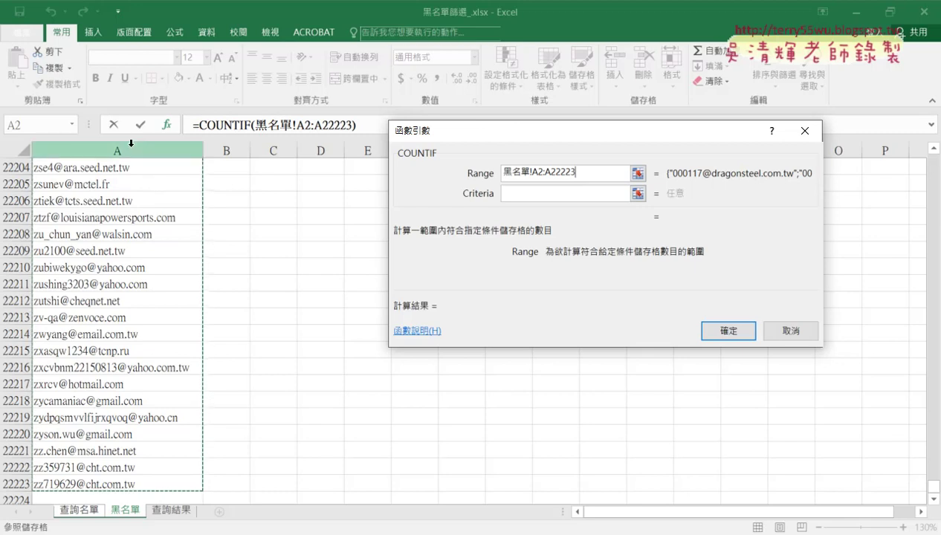
pyautogui.click(542, 195)
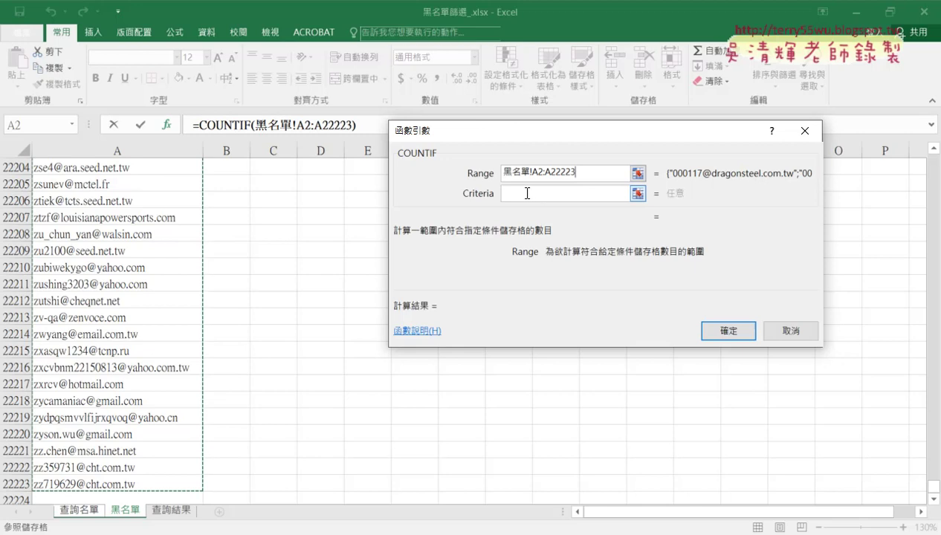
pyautogui.click(527, 194)
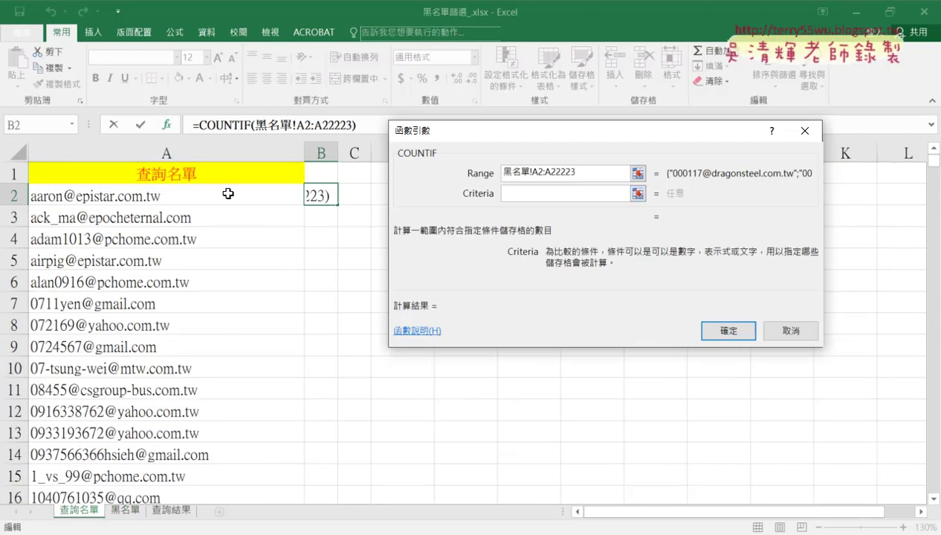
# Use A2 as the COUNTIF criteria and mark the preview result 1 and range values
pyautogui.click(205, 198)
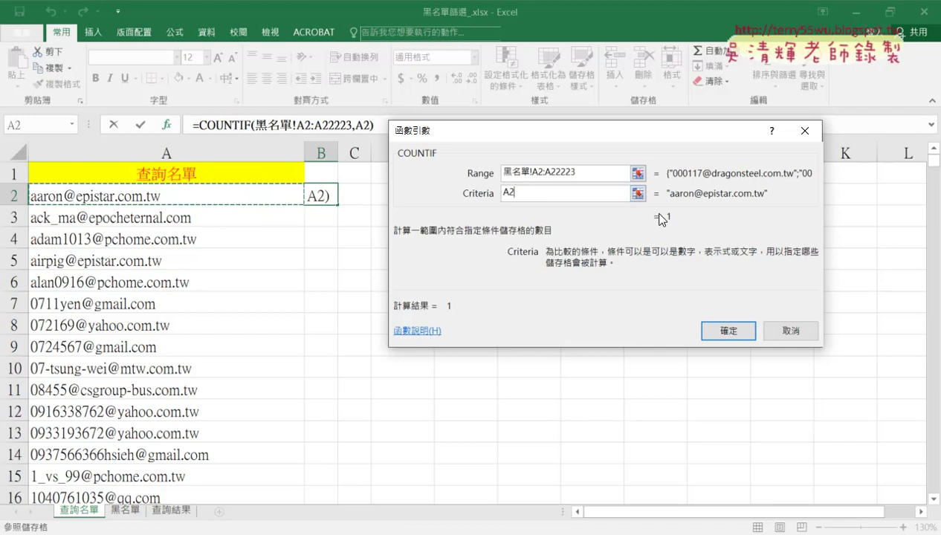
pyautogui.moveTo(673, 208); pyautogui.dragTo(681, 232)
pyautogui.moveTo(667, 183); pyautogui.dragTo(810, 178)
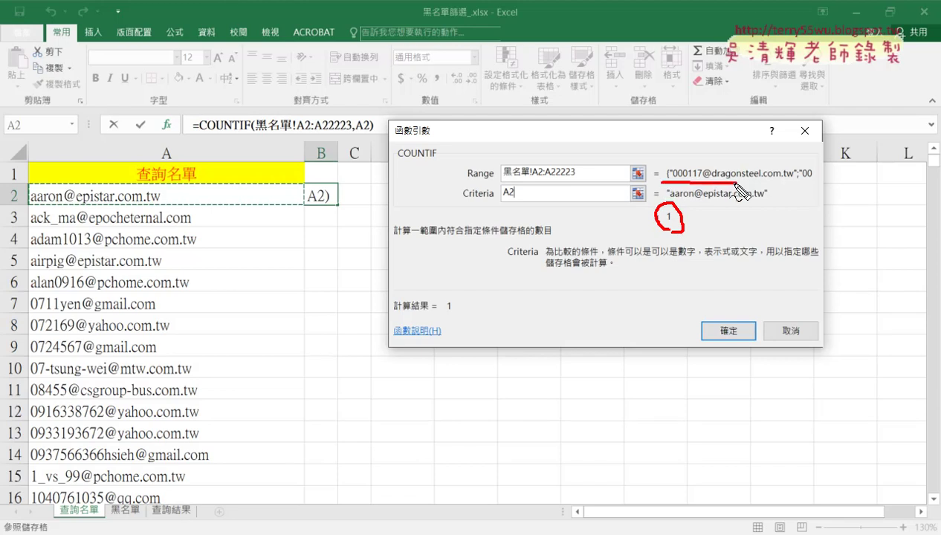
pyautogui.moveTo(646, 145); pyautogui.dragTo(667, 149)
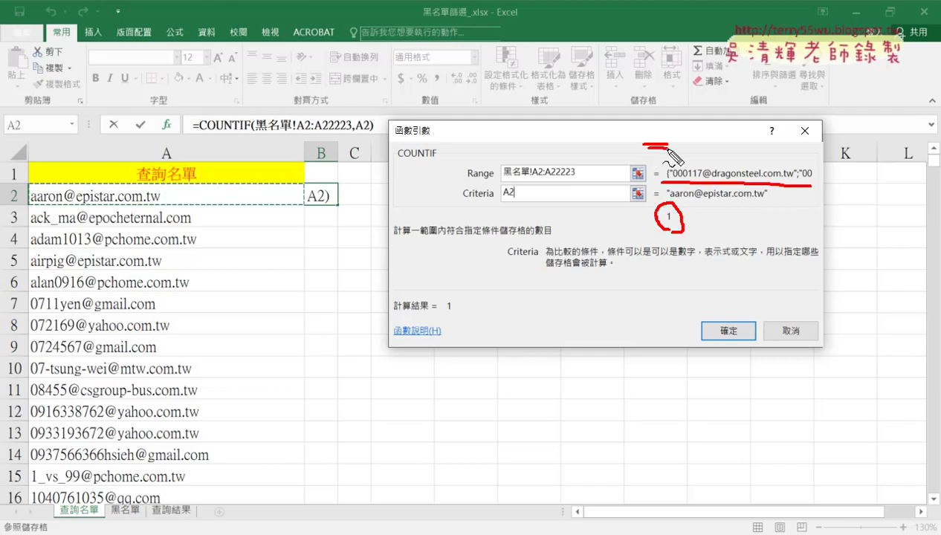
pyautogui.moveTo(683, 109); pyautogui.dragTo(670, 179)
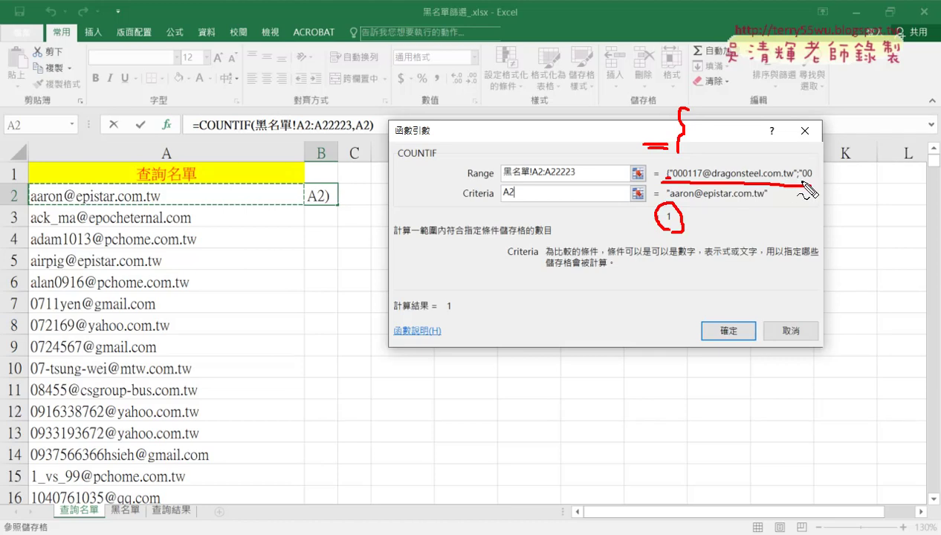
pyautogui.moveTo(793, 177); pyautogui.dragTo(801, 177)
# Annotate the formula, linking result 1 to B2 and underlining A2:A22223, then clear the drawings
pyautogui.moveTo(745, 116); pyautogui.dragTo(758, 145)
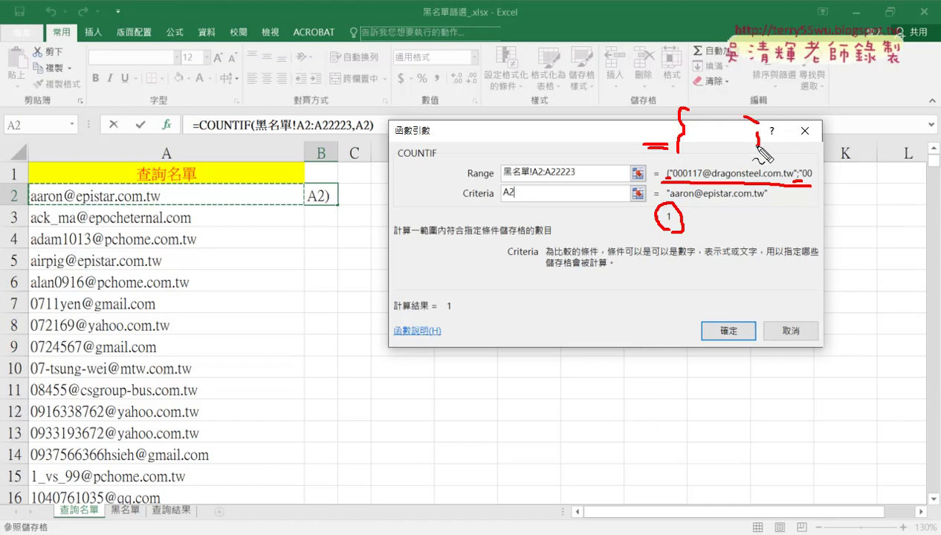
pyautogui.moveTo(849, 102)
pyautogui.mouseDown()
pyautogui.moveTo(858, 111)
pyautogui.moveTo(853, 147)
pyautogui.mouseUp()
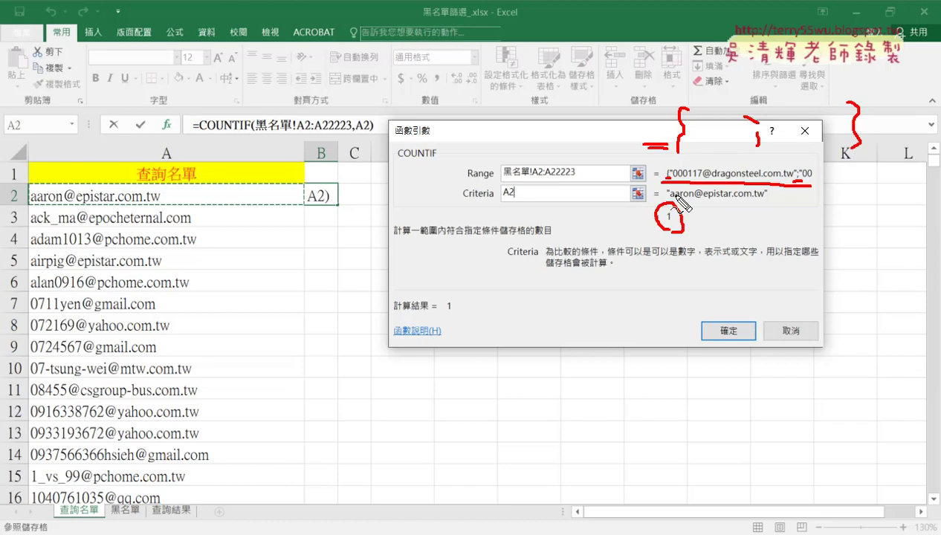
pyautogui.moveTo(724, 344)
pyautogui.mouseDown()
pyautogui.moveTo(699, 331)
pyautogui.moveTo(725, 351)
pyautogui.mouseUp()
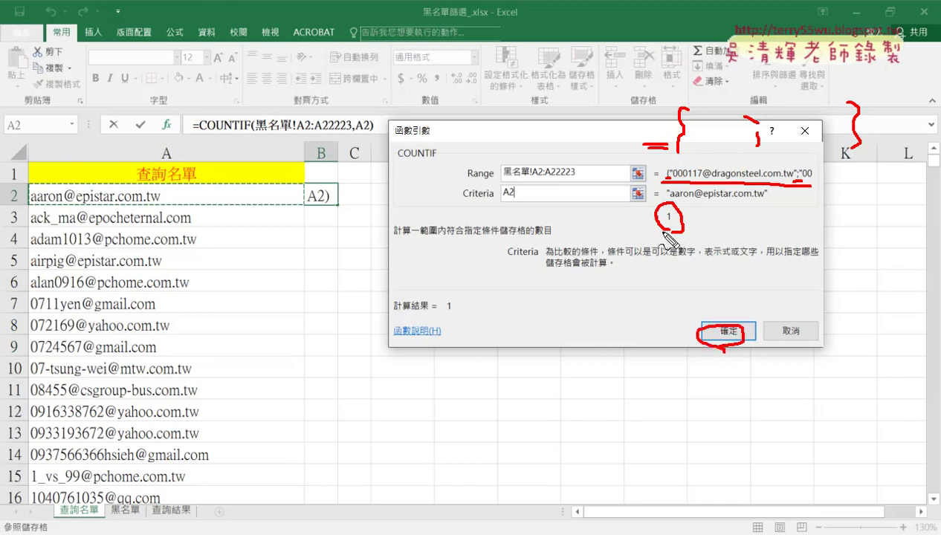
pyautogui.moveTo(673, 232)
pyautogui.mouseDown()
pyautogui.moveTo(325, 181)
pyautogui.moveTo(339, 194)
pyautogui.mouseUp()
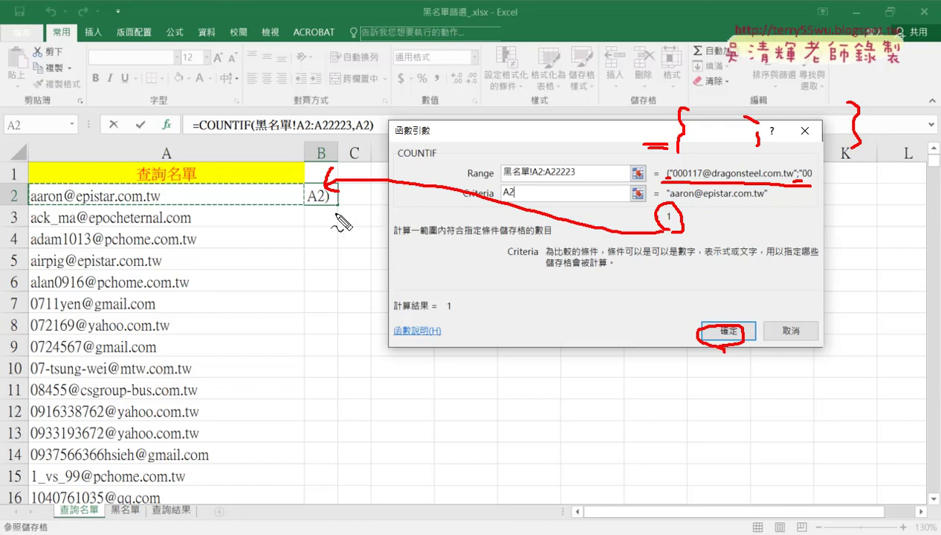
pyautogui.moveTo(332, 213)
pyautogui.mouseDown()
pyautogui.moveTo(334, 199)
pyautogui.moveTo(335, 273)
pyautogui.moveTo(351, 256)
pyautogui.mouseUp()
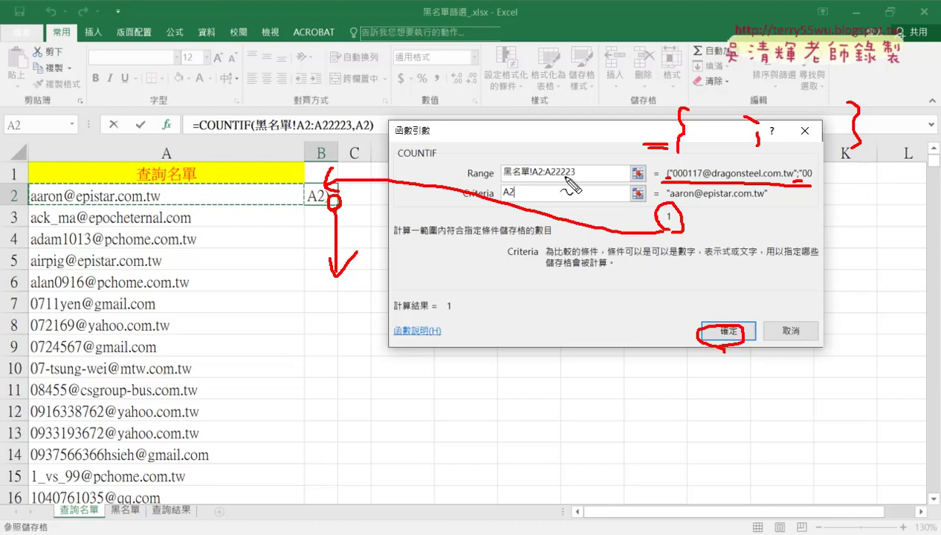
pyautogui.moveTo(532, 179); pyautogui.dragTo(576, 179)
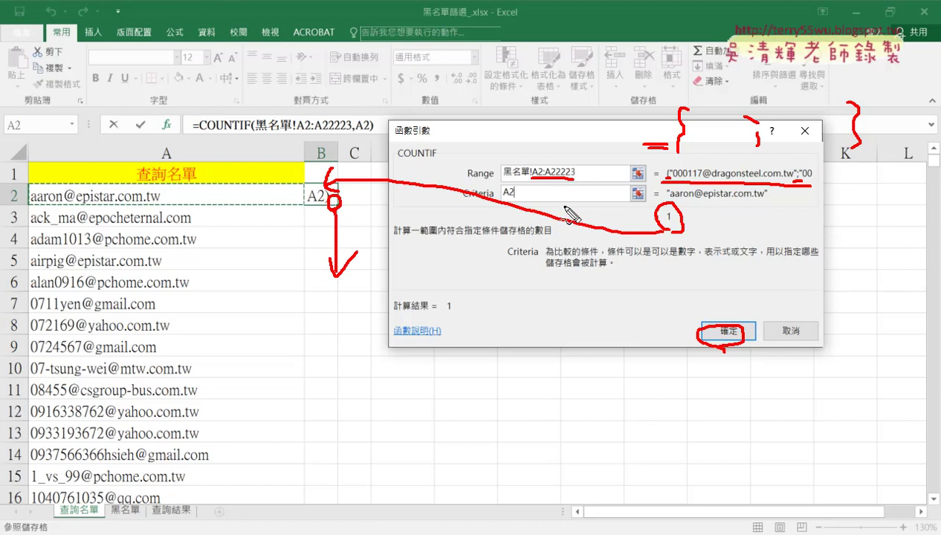
pyautogui.press('Escape')
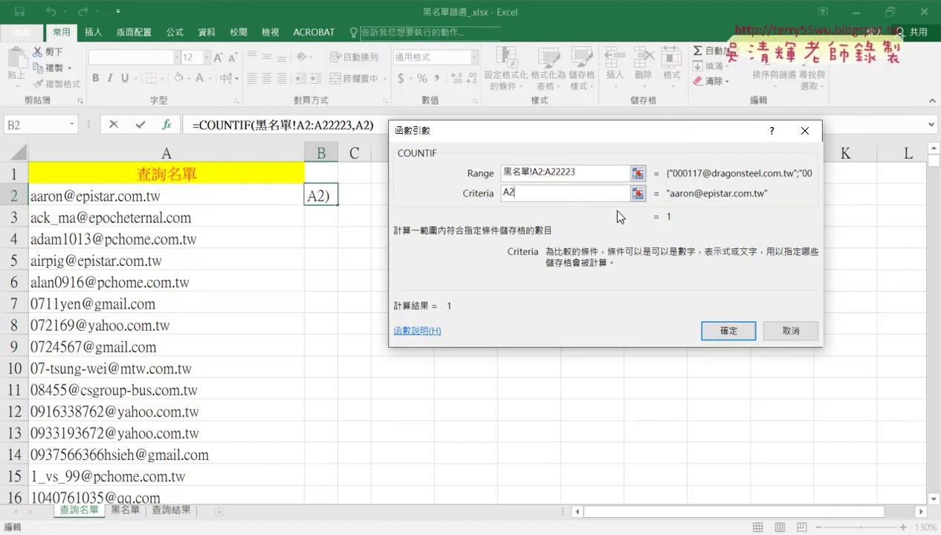
# Change the range to 黑名單!A$2:A$22223 and confirm B2's COUNTIF formula
pyautogui.click(541, 171)
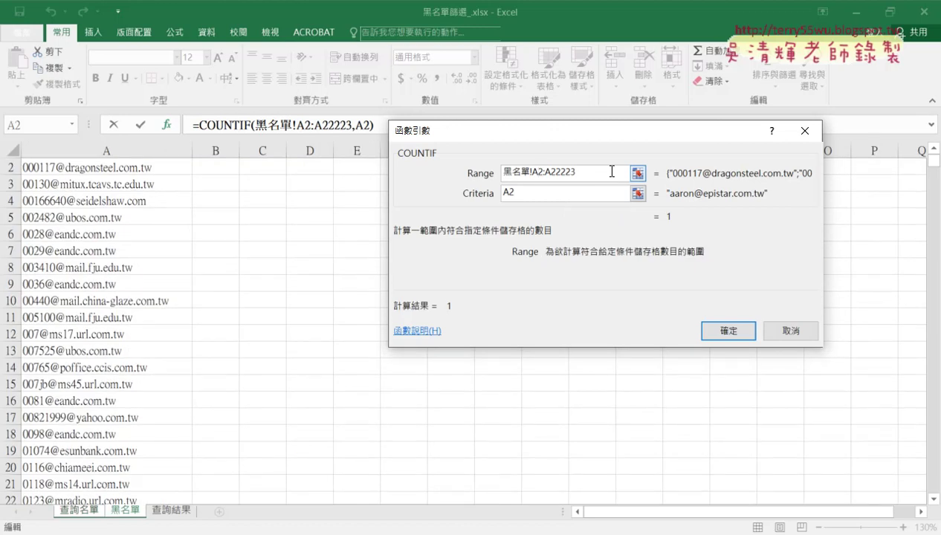
pyautogui.write('$2:A')
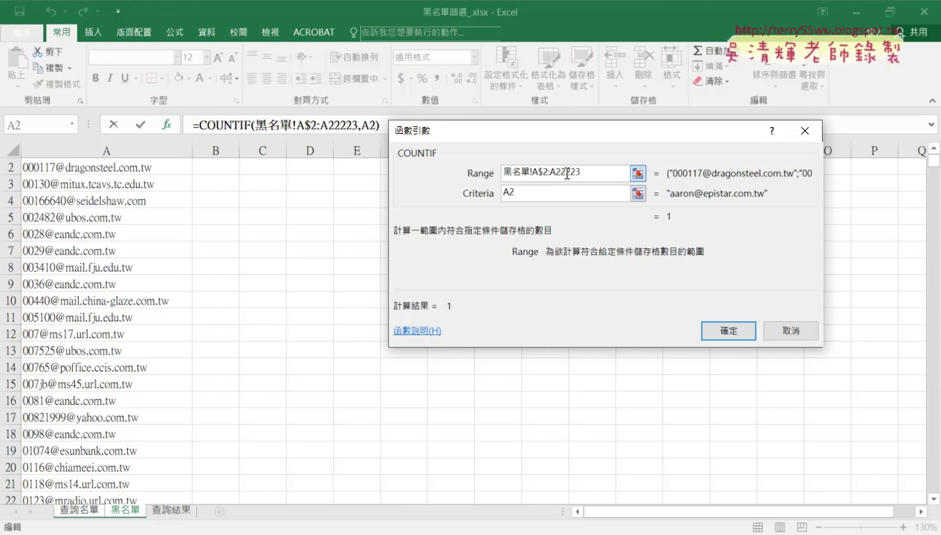
pyautogui.write('$')
pyautogui.click(725, 330)
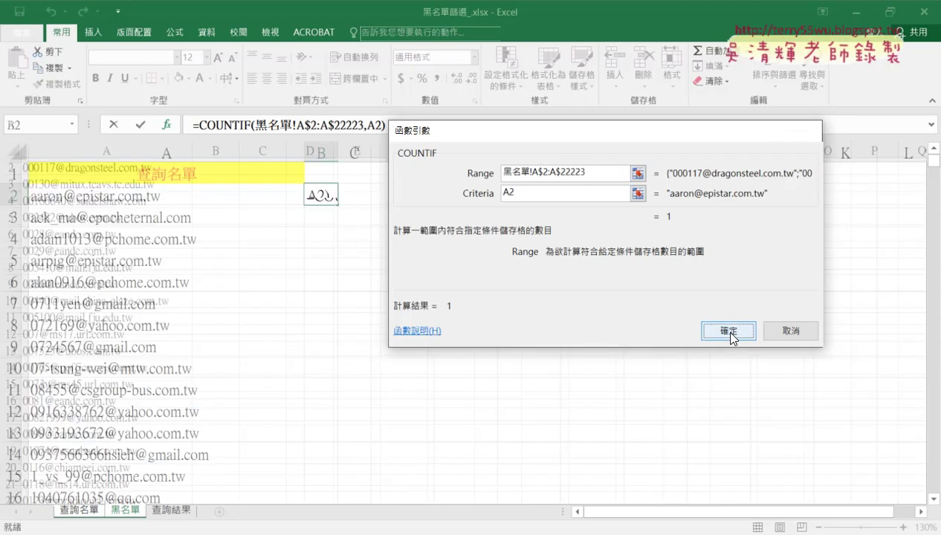
pyautogui.click(329, 198)
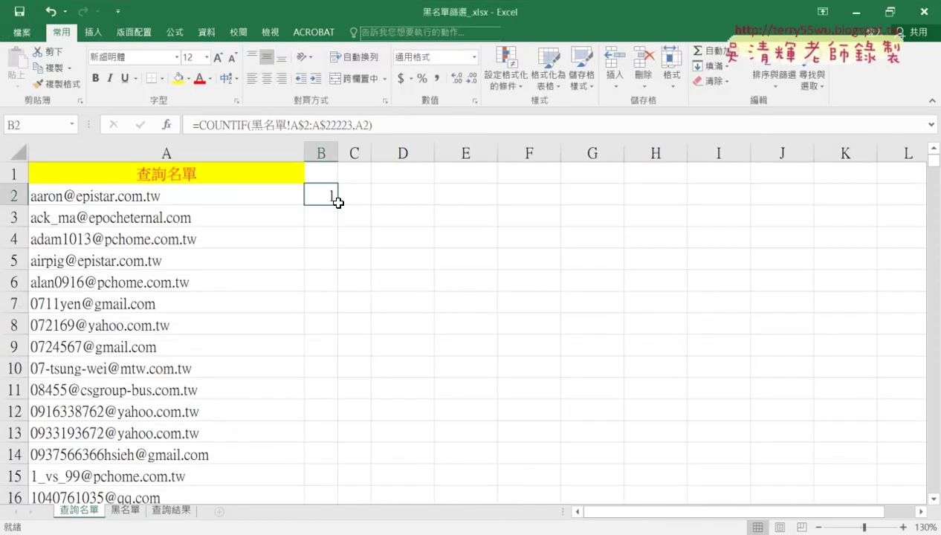
# Fill B2's formula down column B and scroll through, checking row 124's result
pyautogui.doubleClick(339, 203)
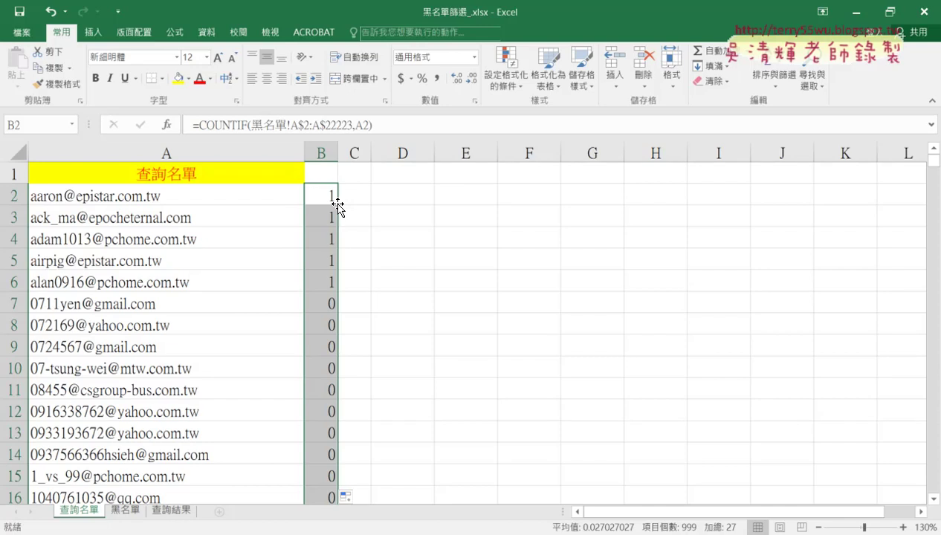
pyautogui.scroll(-2, 307, 283)
pyautogui.scroll(-4, 306, 283)
pyautogui.scroll(-5, 305, 288)
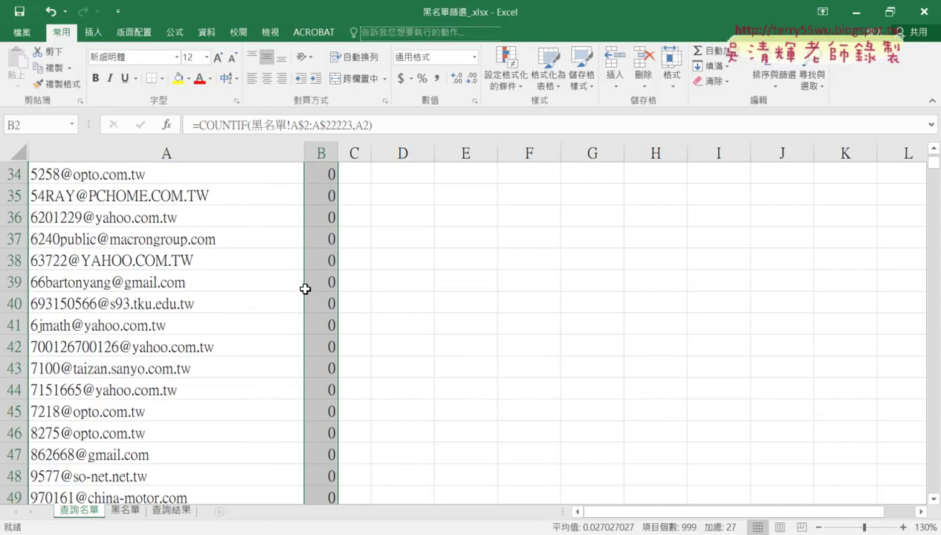
pyautogui.scroll(-8, 305, 288)
pyautogui.scroll(-4, 305, 289)
pyautogui.scroll(-10, 304, 288)
pyautogui.scroll(-5, 304, 288)
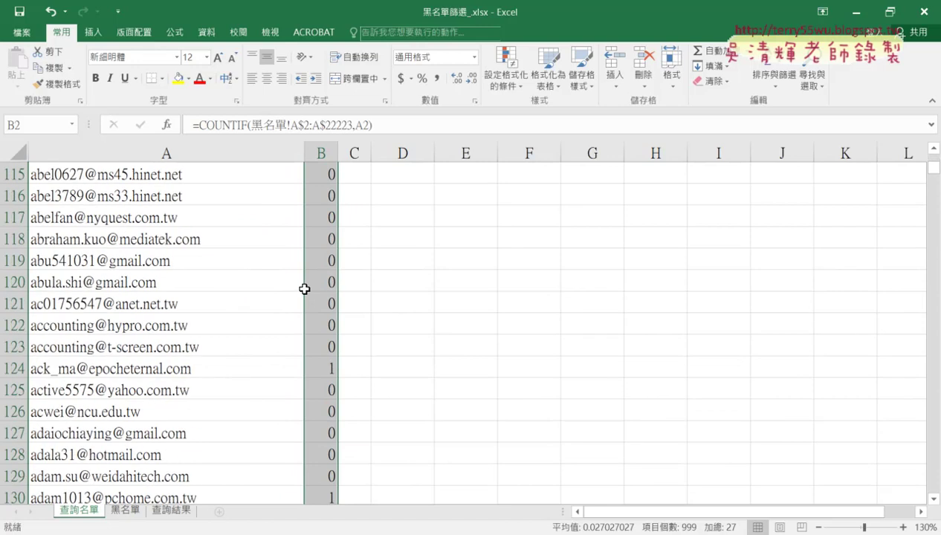
pyautogui.scroll(-2, 305, 289)
pyautogui.moveTo(321, 240); pyautogui.dragTo(201, 244)
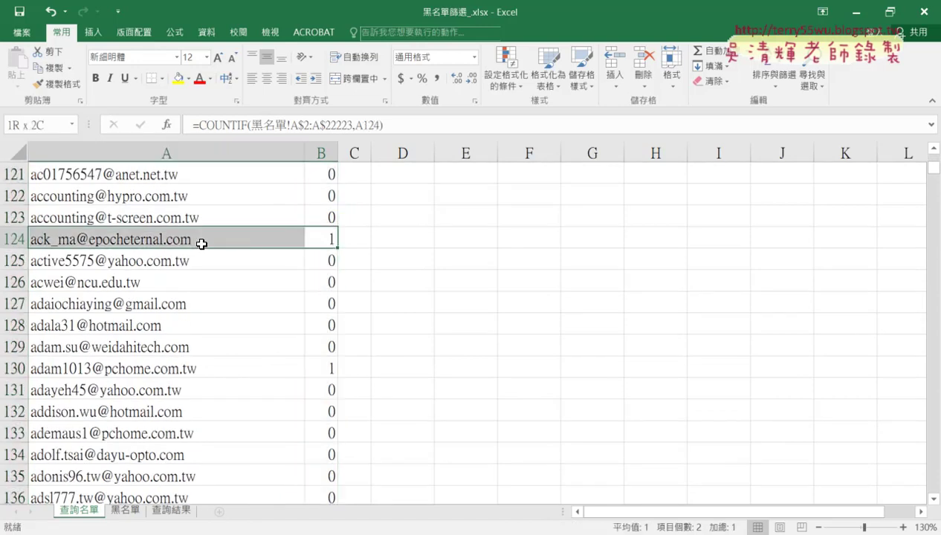
pyautogui.click(332, 239)
pyautogui.scroll(3, 332, 239)
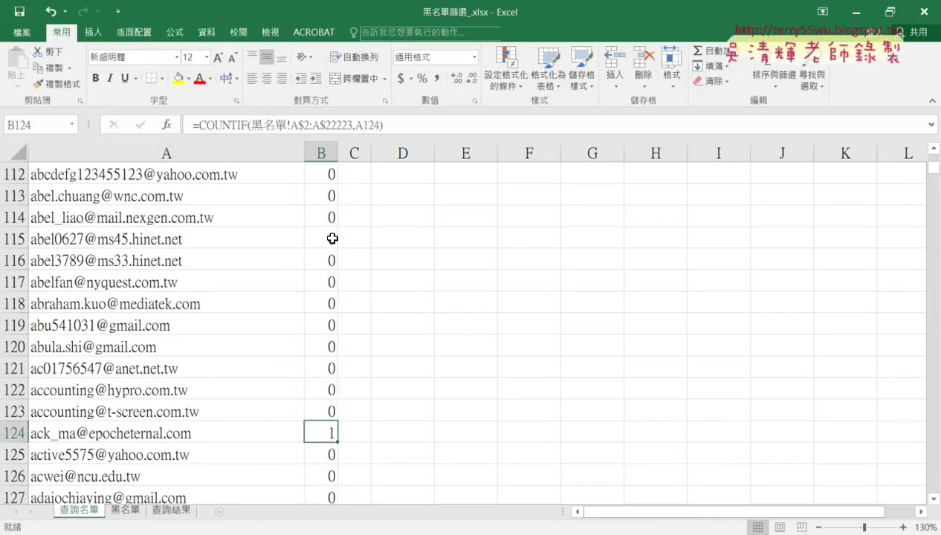
pyautogui.scroll(12, 332, 238)
pyautogui.scroll(3, 332, 238)
pyautogui.scroll(12, 333, 238)
pyautogui.scroll(9, 332, 239)
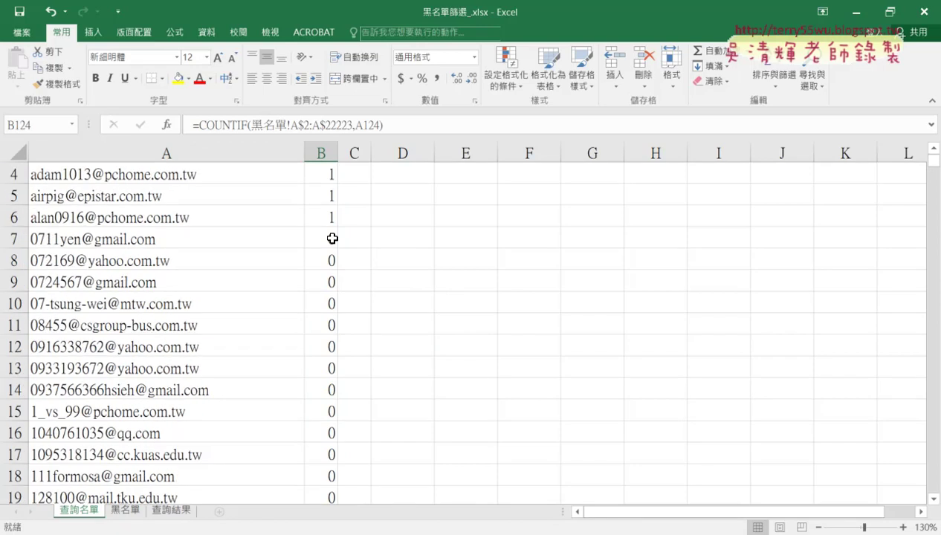
pyautogui.scroll(1, 332, 239)
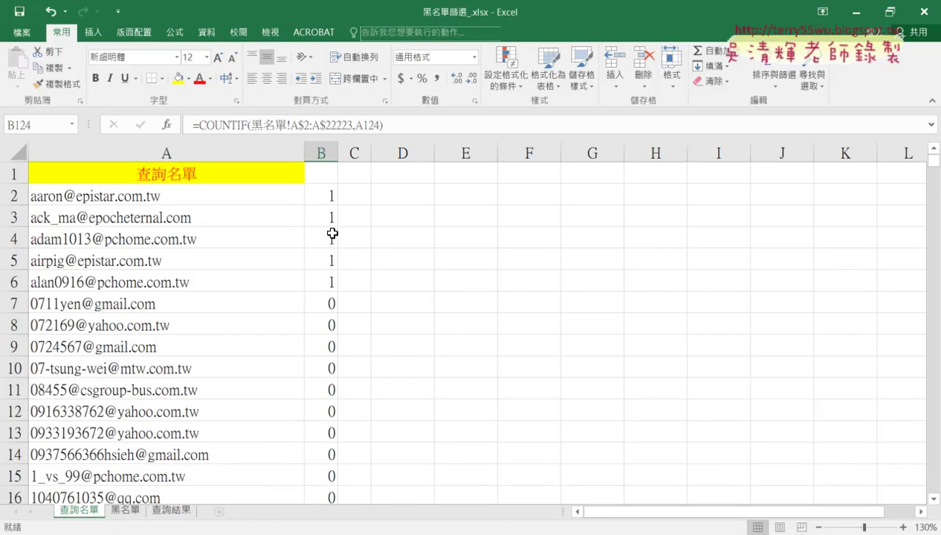
pyautogui.click(176, 510)
pyautogui.click(78, 512)
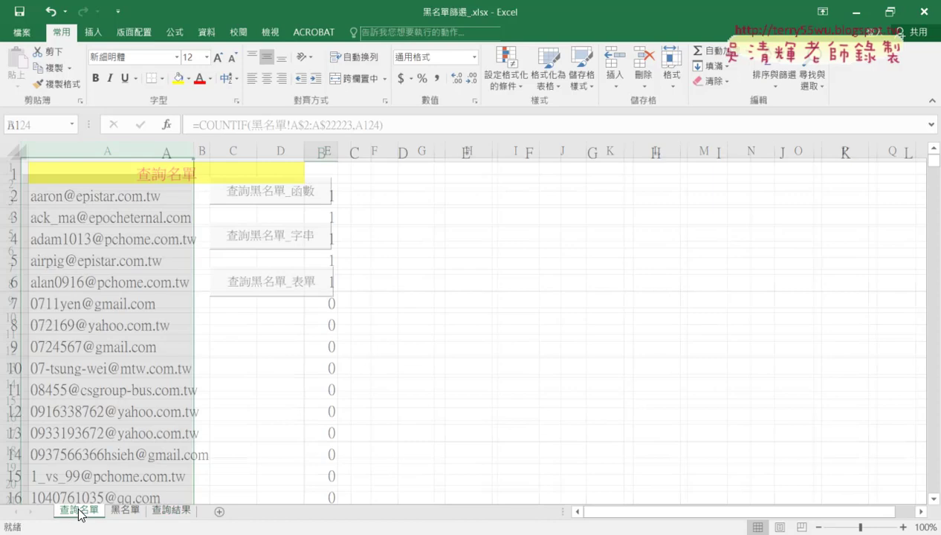
pyautogui.click(190, 190)
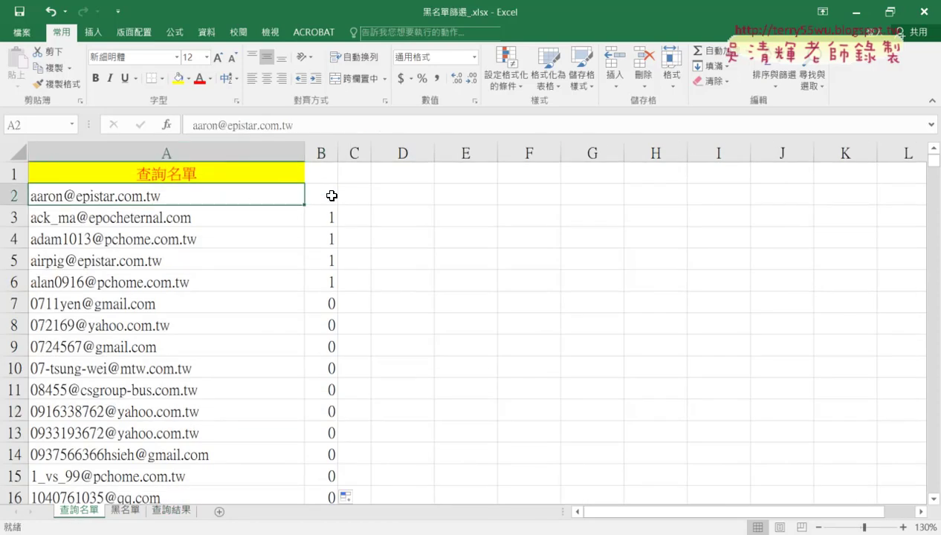
pyautogui.moveTo(275, 196); pyautogui.dragTo(271, 263)
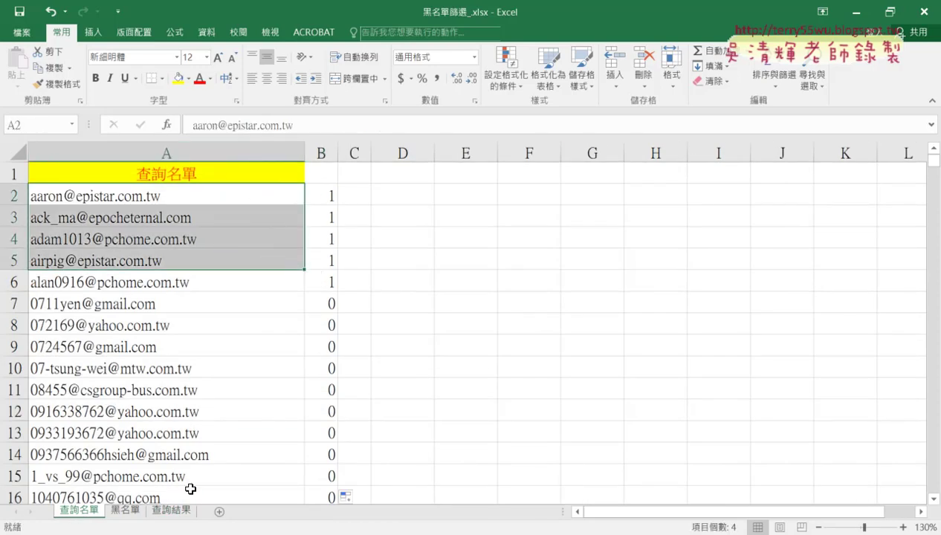
pyautogui.click(175, 511)
pyautogui.click(83, 511)
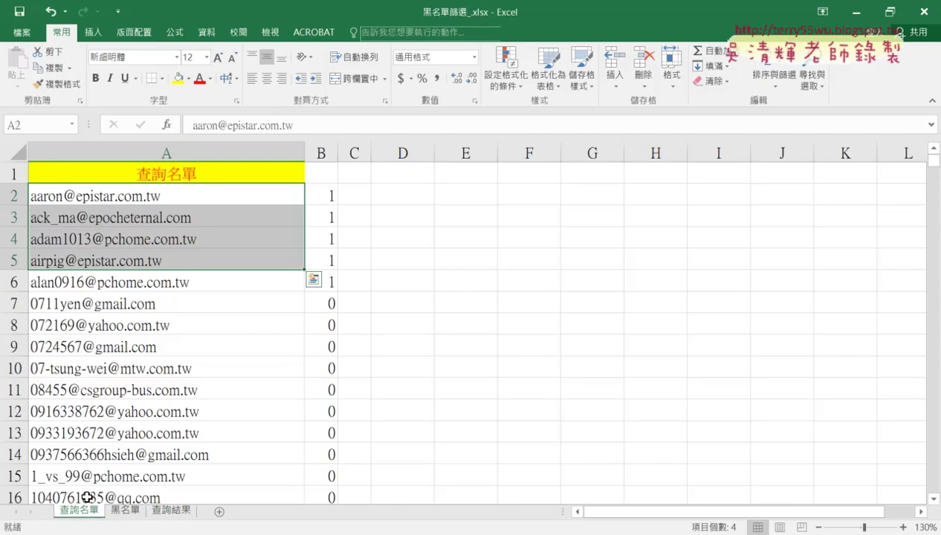
pyautogui.scroll(-4, 210, 367)
pyautogui.scroll(-4, 219, 361)
pyautogui.scroll(-7, 221, 361)
pyautogui.scroll(-6, 224, 359)
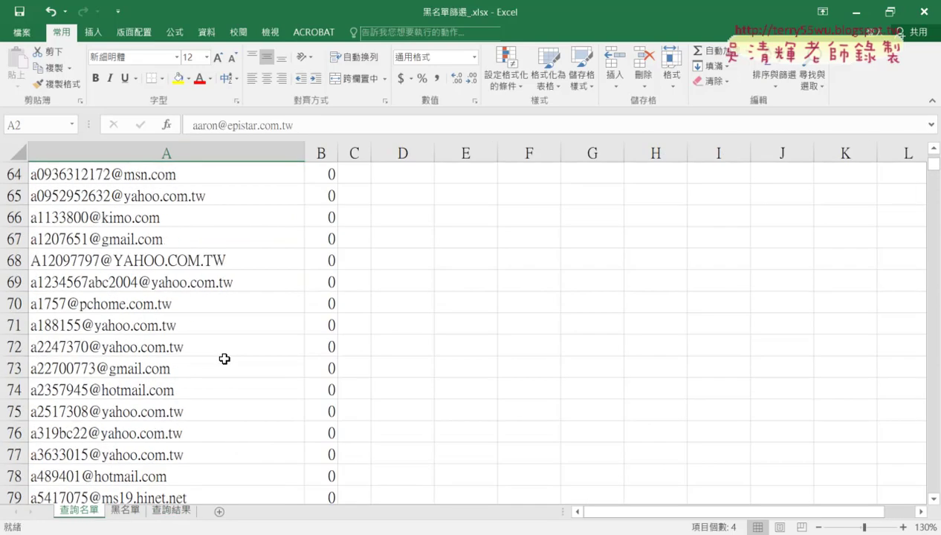
pyautogui.scroll(-7, 224, 359)
pyautogui.scroll(-2, 224, 353)
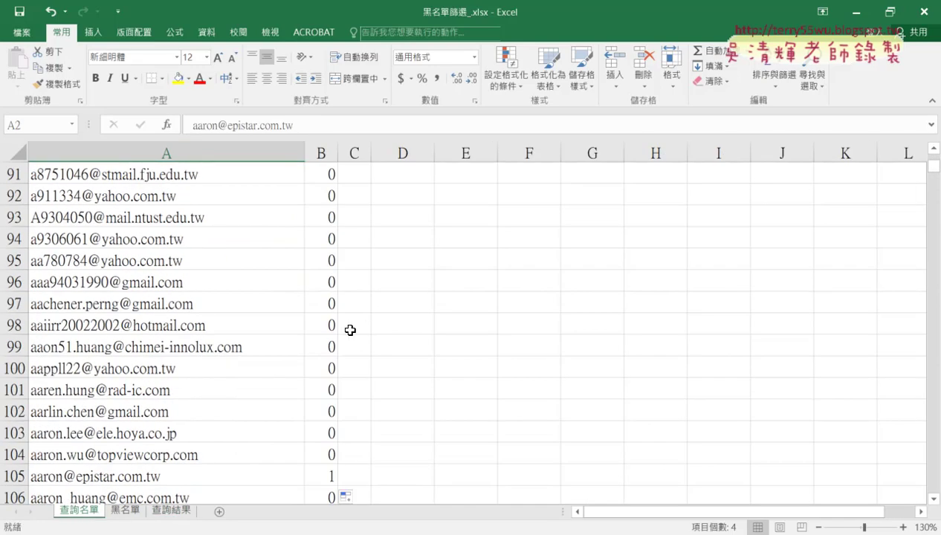
pyautogui.scroll(14, 350, 330)
pyautogui.scroll(8, 350, 330)
pyautogui.scroll(8, 350, 330)
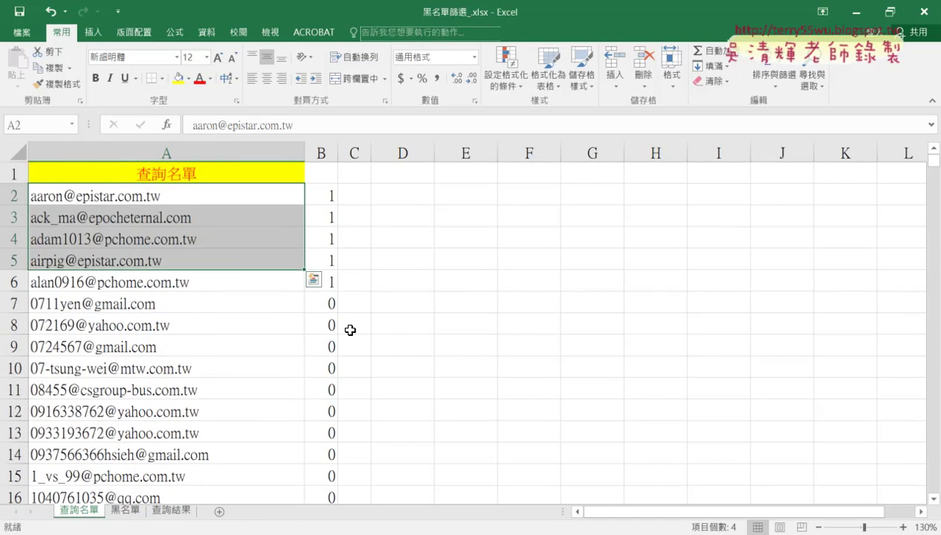
pyautogui.click(325, 196)
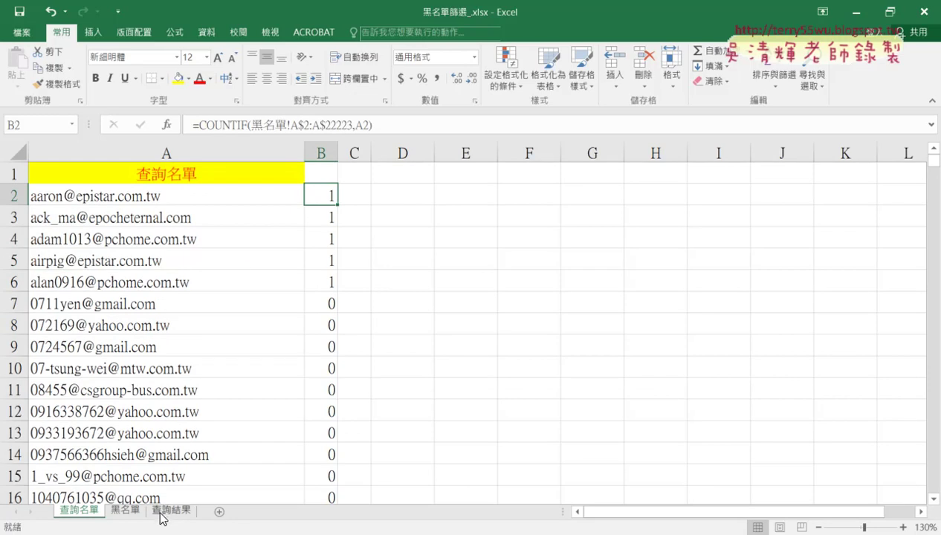
pyautogui.click(196, 128)
pyautogui.click(169, 127)
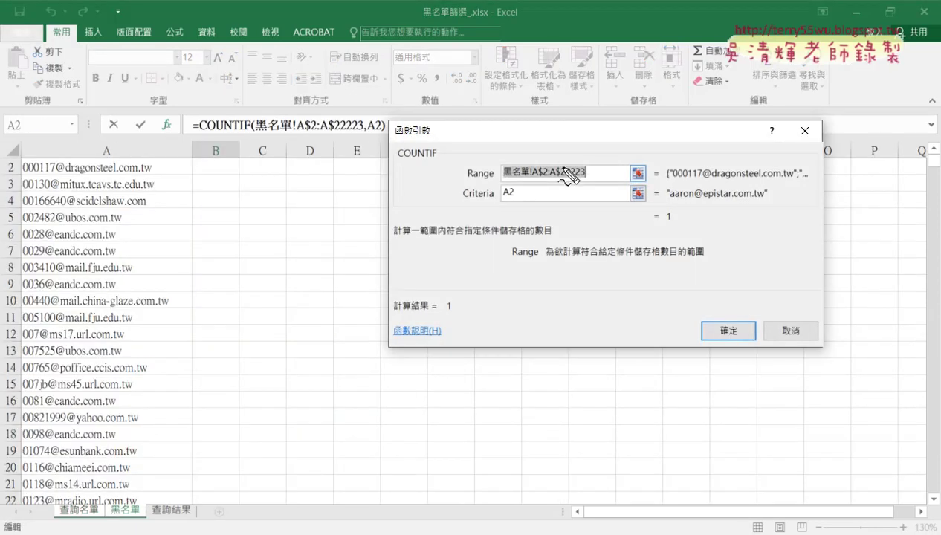
pyautogui.moveTo(586, 180)
pyautogui.mouseDown()
pyautogui.moveTo(523, 183)
pyautogui.moveTo(588, 182)
pyautogui.mouseUp()
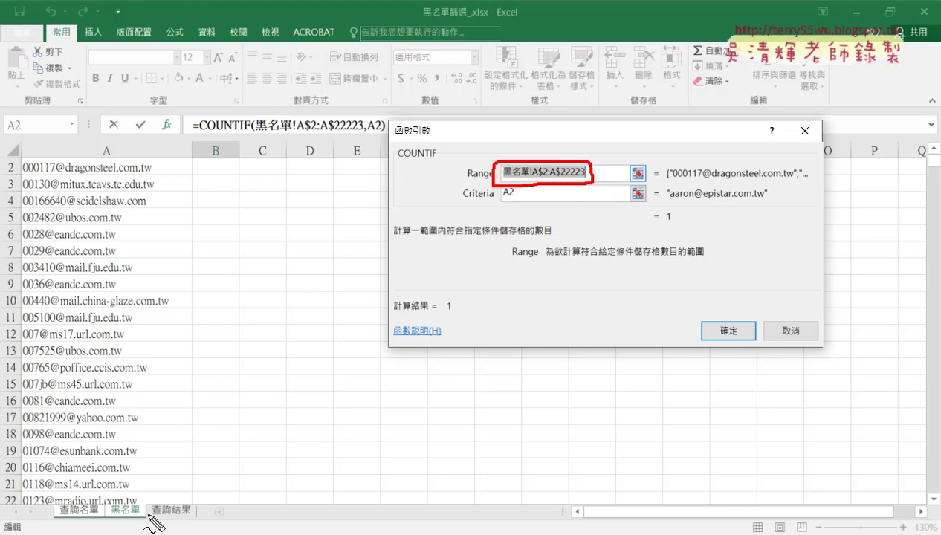
pyautogui.moveTo(159, 520); pyautogui.dragTo(141, 519)
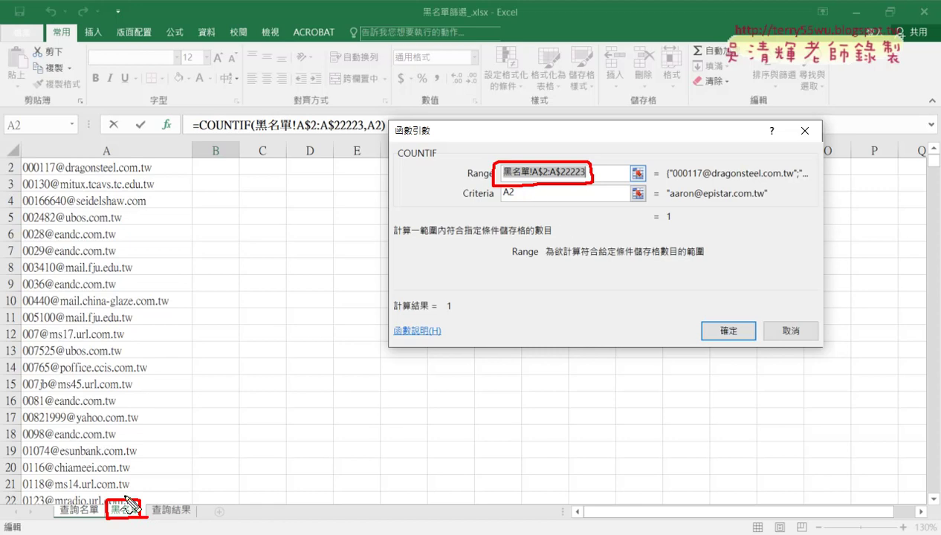
pyautogui.moveTo(127, 500); pyautogui.dragTo(490, 205)
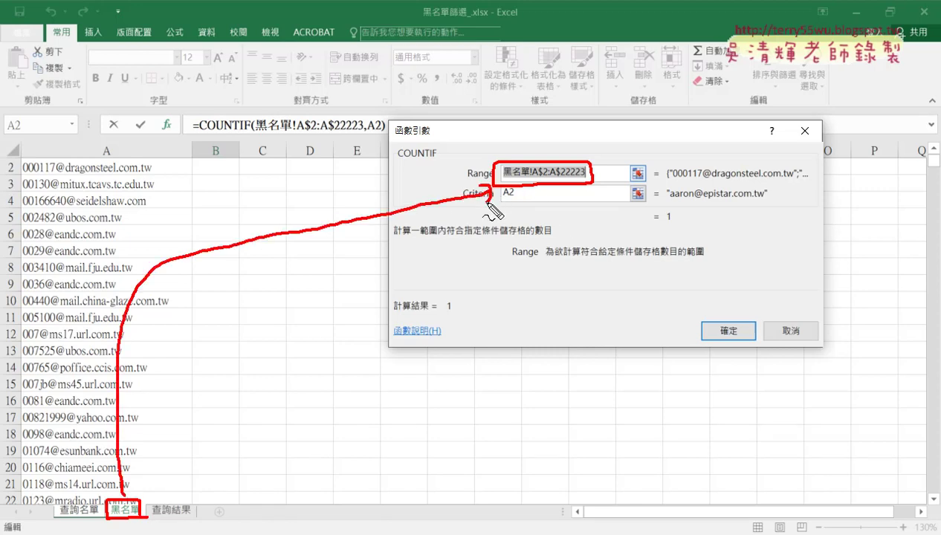
pyautogui.moveTo(524, 94)
pyautogui.mouseDown()
pyautogui.moveTo(541, 91)
pyautogui.moveTo(530, 120)
pyautogui.moveTo(543, 104)
pyautogui.moveTo(566, 104)
pyautogui.moveTo(550, 115)
pyautogui.moveTo(584, 134)
pyautogui.mouseUp()
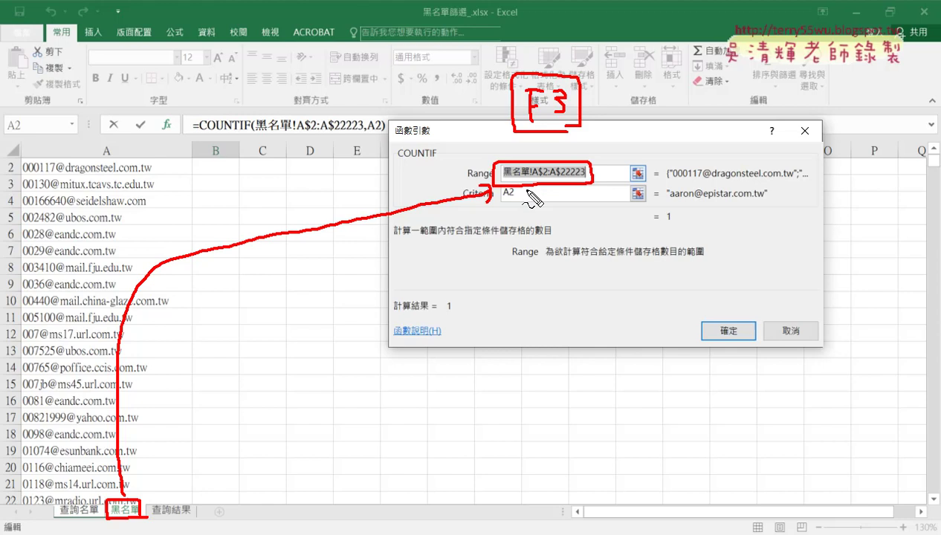
pyautogui.press('Escape')
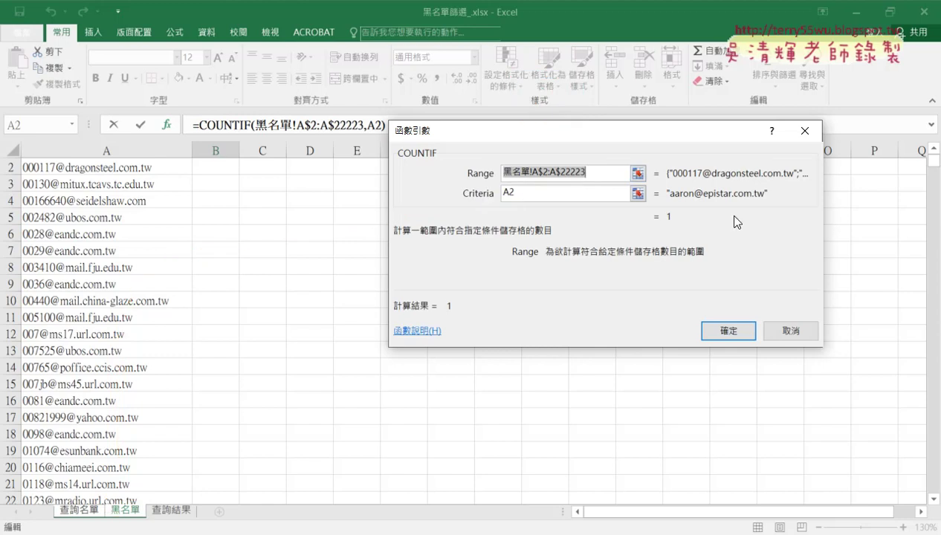
pyautogui.click(795, 327)
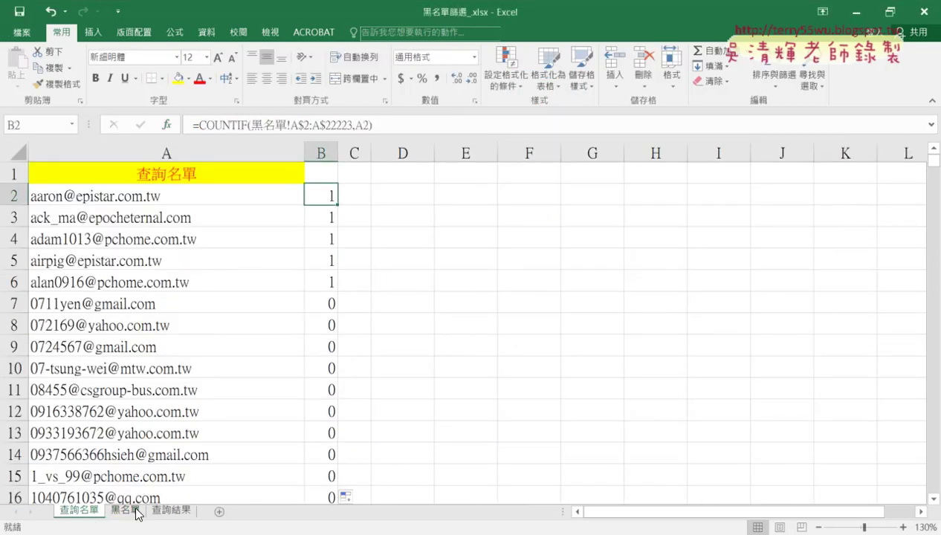
# Copy the header text 黑名單 from cell A1 of the blacklist sheet
pyautogui.click(125, 511)
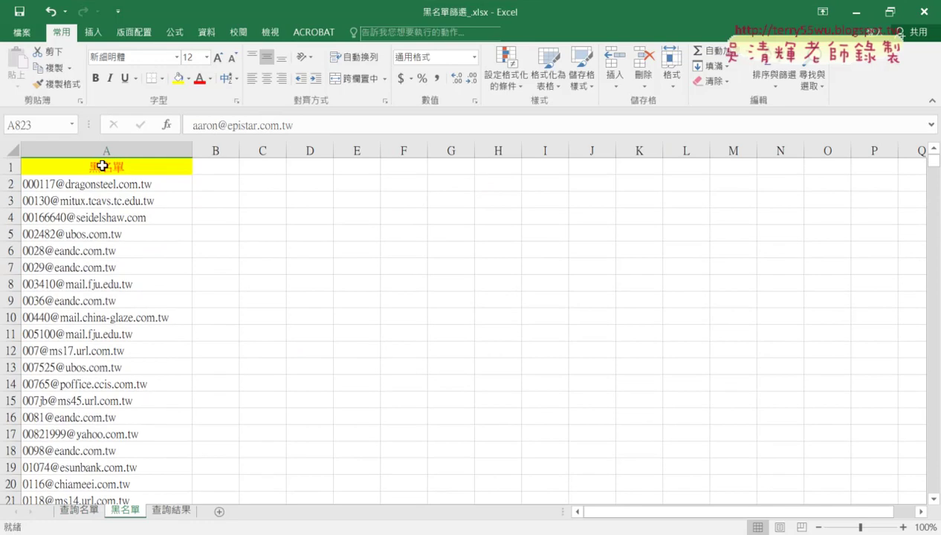
pyautogui.click(105, 162)
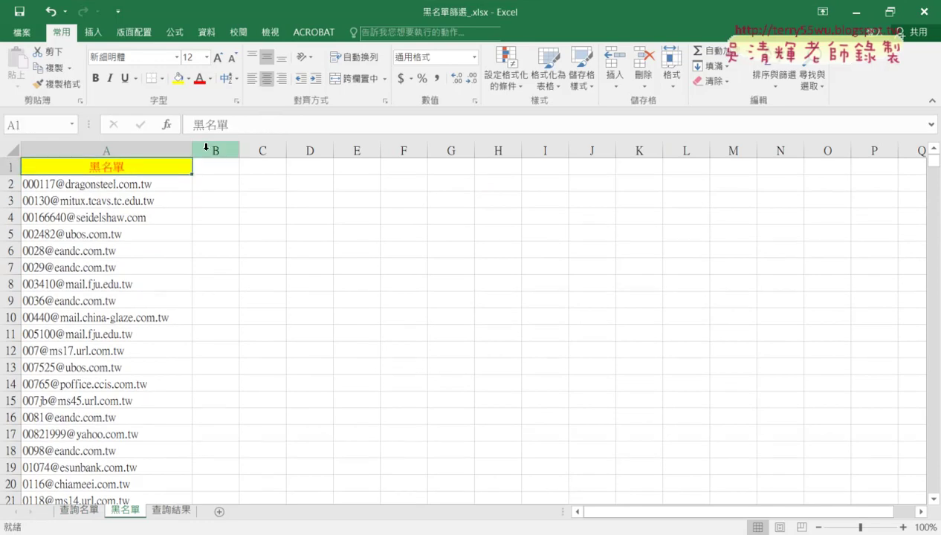
pyautogui.moveTo(226, 124); pyautogui.dragTo(190, 125)
pyautogui.rightClick(190, 124)
pyautogui.click(228, 149)
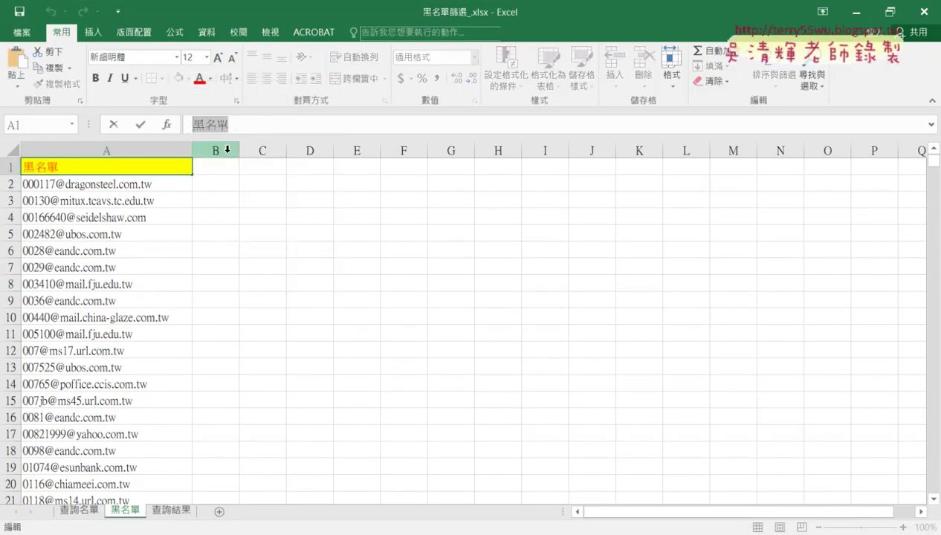
pyautogui.click(113, 125)
# Select A2:A22223 and name it 黑名單 in the Name Box
pyautogui.click(110, 183)
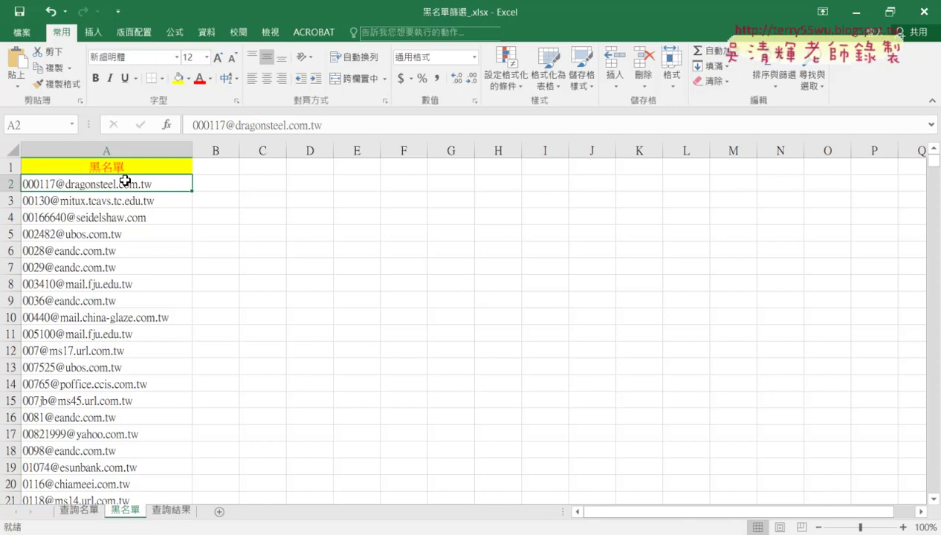
pyautogui.hotkey('ctrl', 'shift', 'Down')
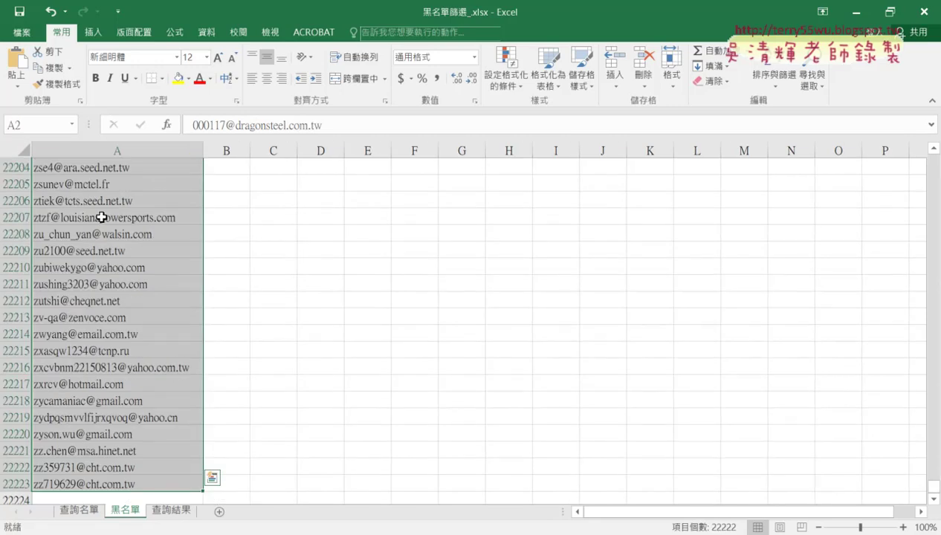
pyautogui.scroll(5, 151, 294)
pyautogui.scroll(5, 151, 294)
pyautogui.moveTo(932, 487)
pyautogui.mouseDown()
pyautogui.moveTo(922, 399)
pyautogui.moveTo(922, 152)
pyautogui.mouseUp()
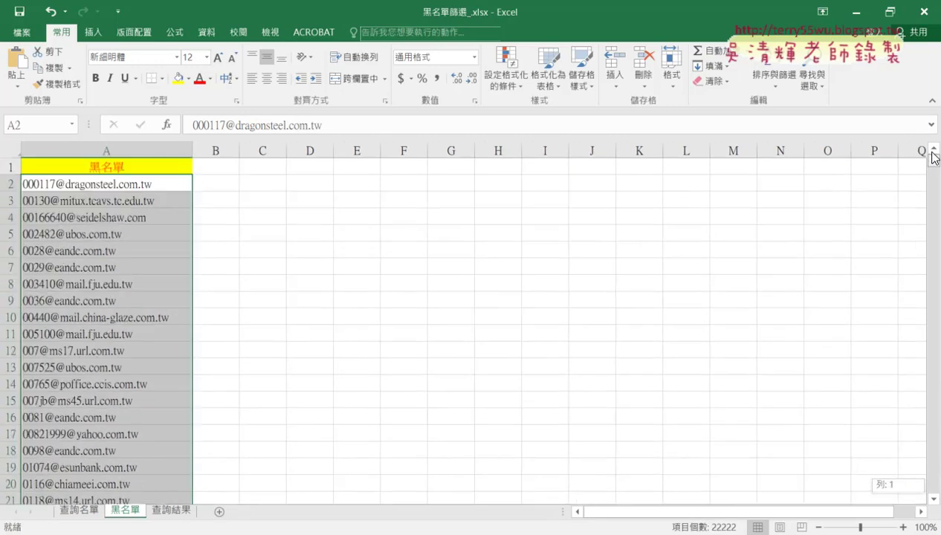
pyautogui.click(40, 126)
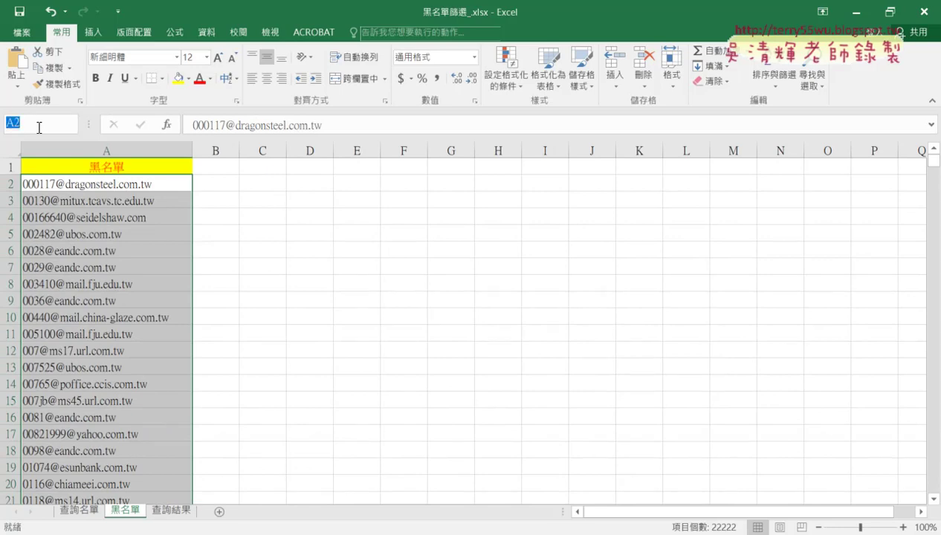
pyautogui.write('黑名單')
pyautogui.press('Return')
pyautogui.moveTo(44, 178); pyautogui.dragTo(59, 186)
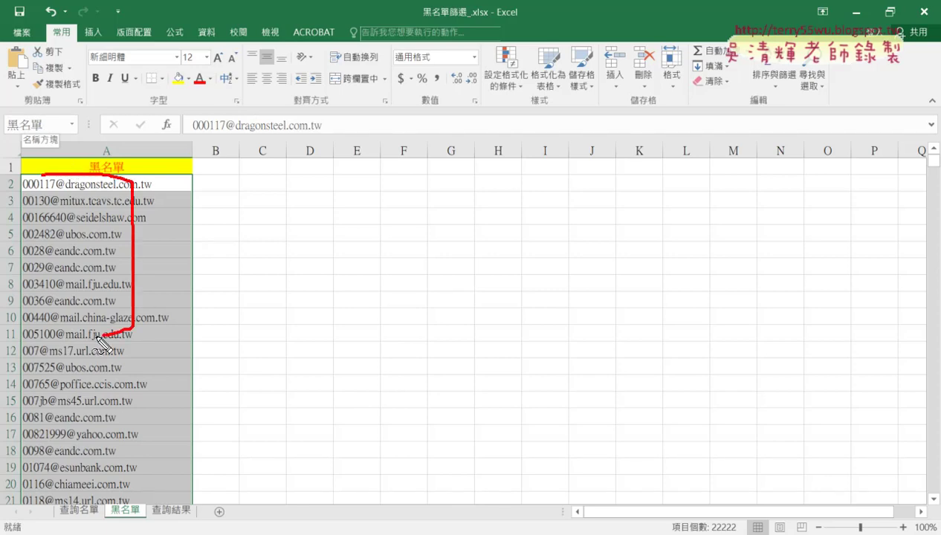
pyautogui.moveTo(144, 238)
pyautogui.mouseDown()
pyautogui.moveTo(56, 117)
pyautogui.moveTo(78, 138)
pyautogui.mouseUp()
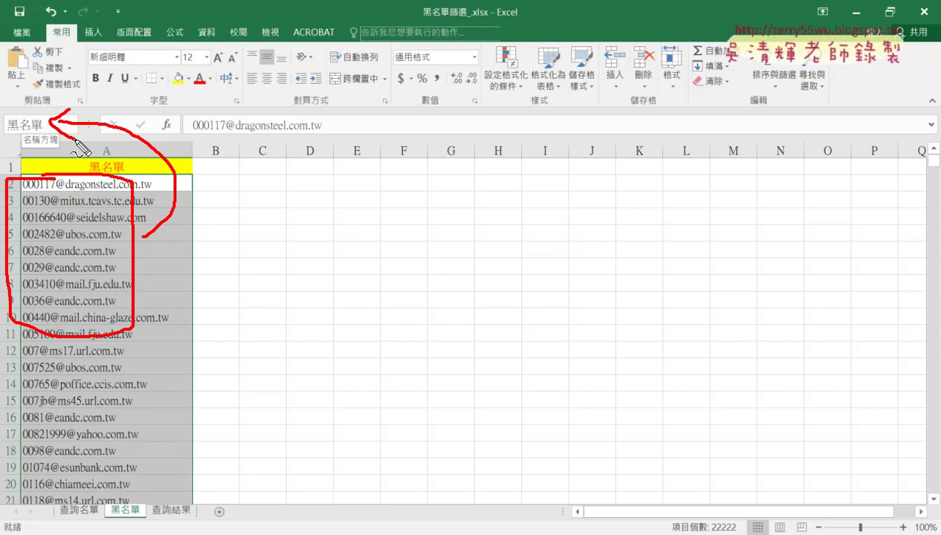
pyautogui.press('Escape')
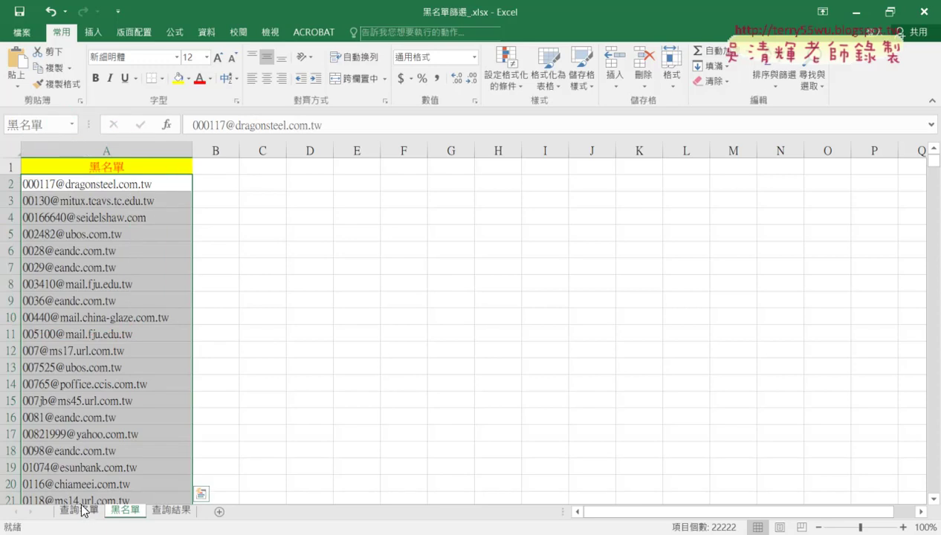
# Swap B2's range for the name 黑名單 via F3, giving =COUNTIF(黑名單,A2), and fill down
pyautogui.click(83, 512)
pyautogui.click(231, 125)
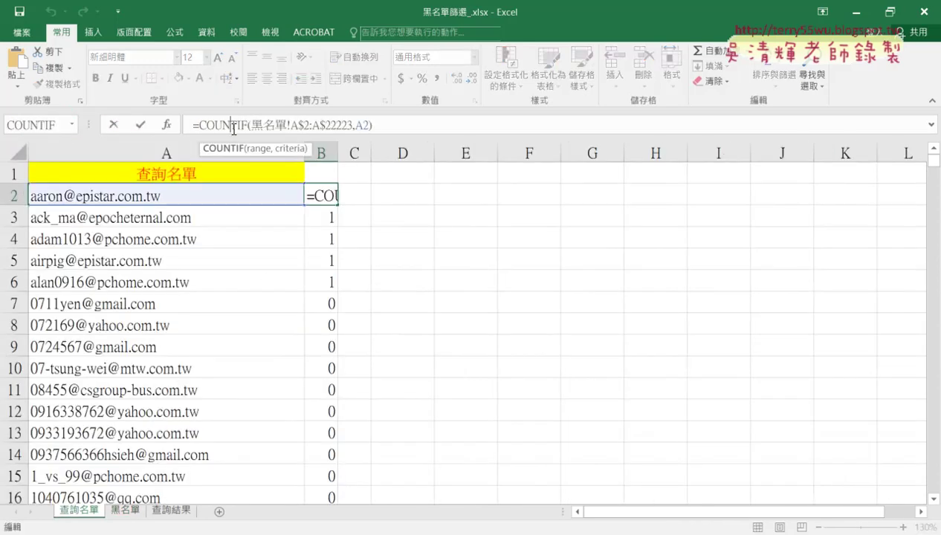
pyautogui.click(167, 125)
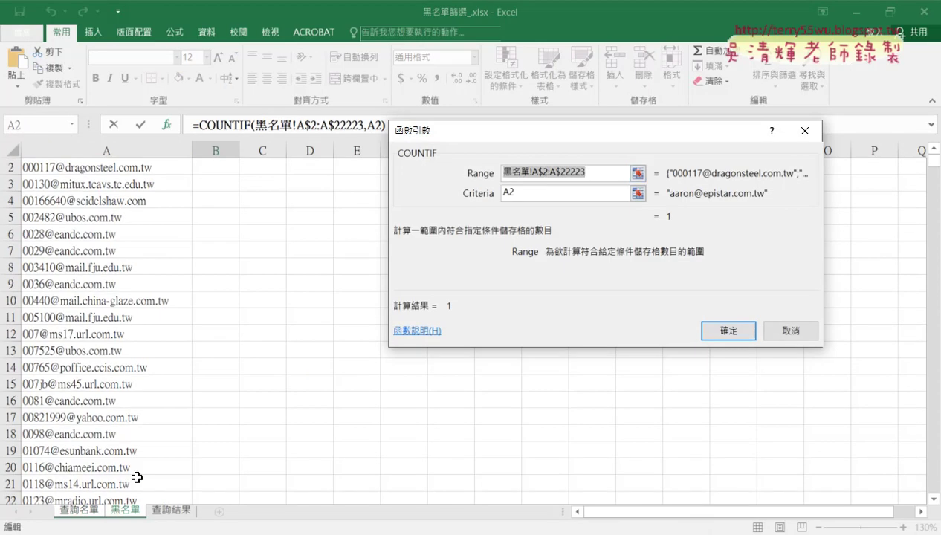
pyautogui.click(599, 176)
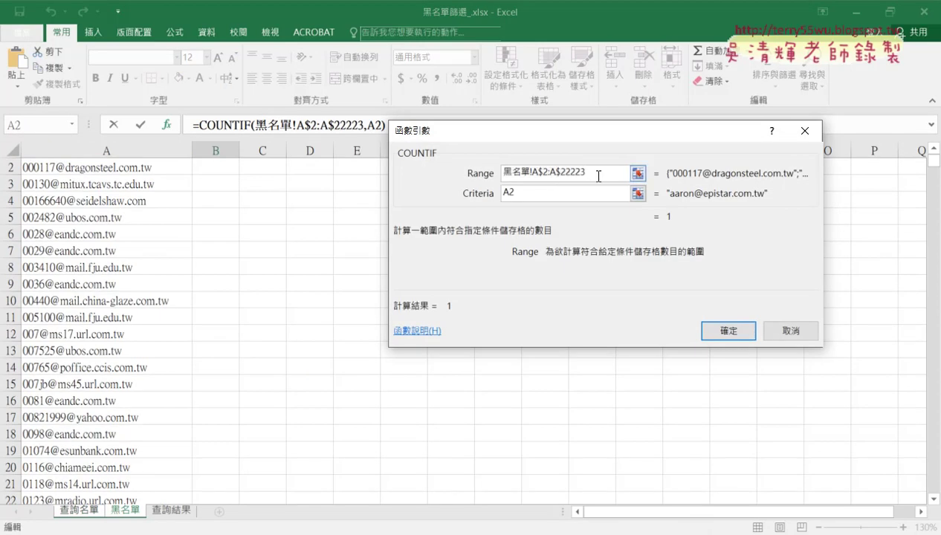
pyautogui.moveTo(598, 176); pyautogui.dragTo(481, 181)
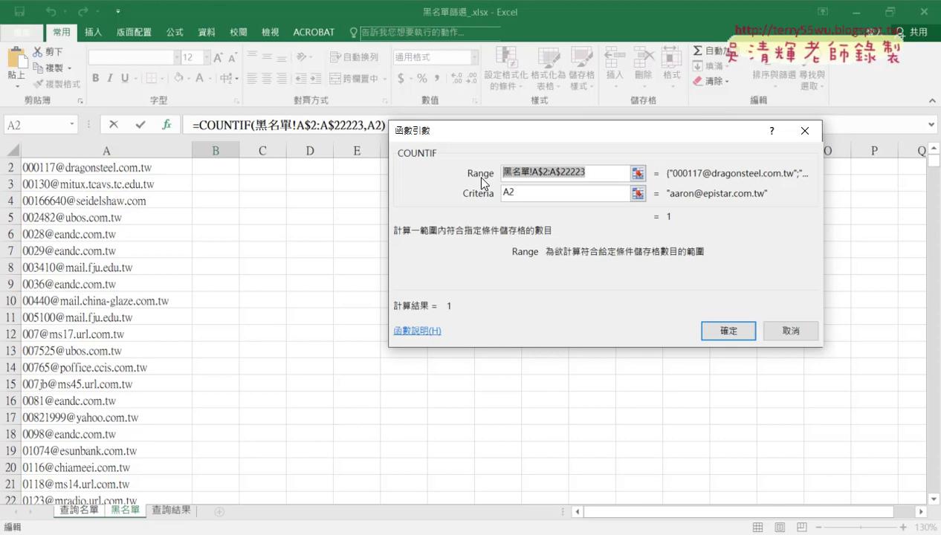
pyautogui.press('Delete')
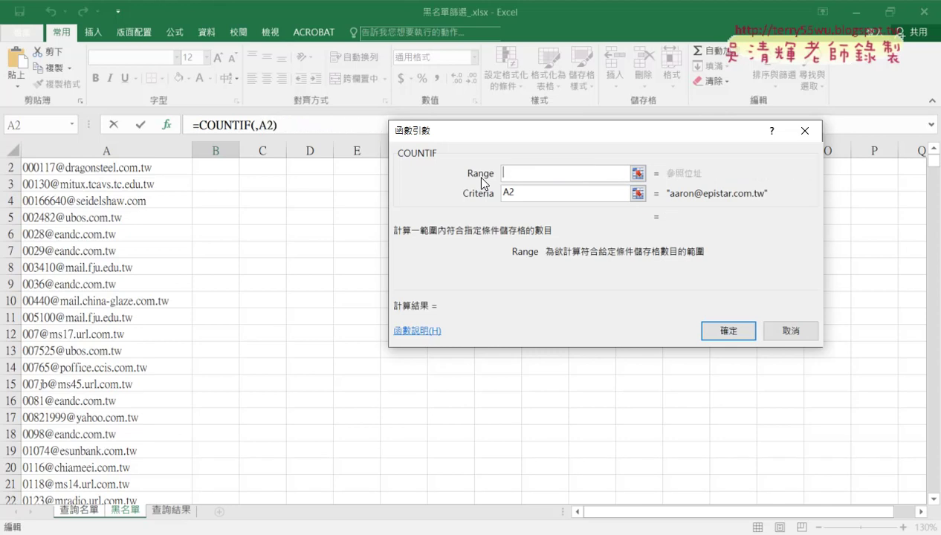
pyautogui.press('F3')
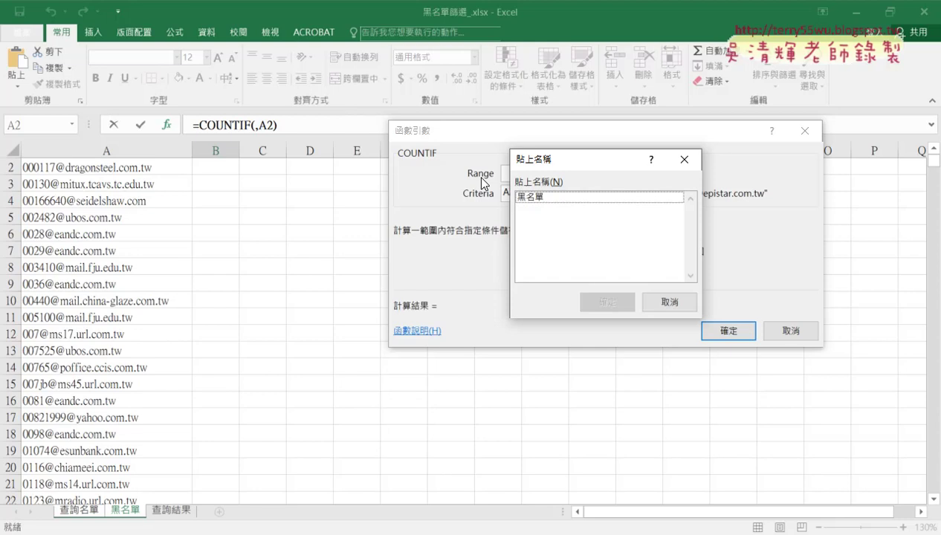
pyautogui.doubleClick(530, 197)
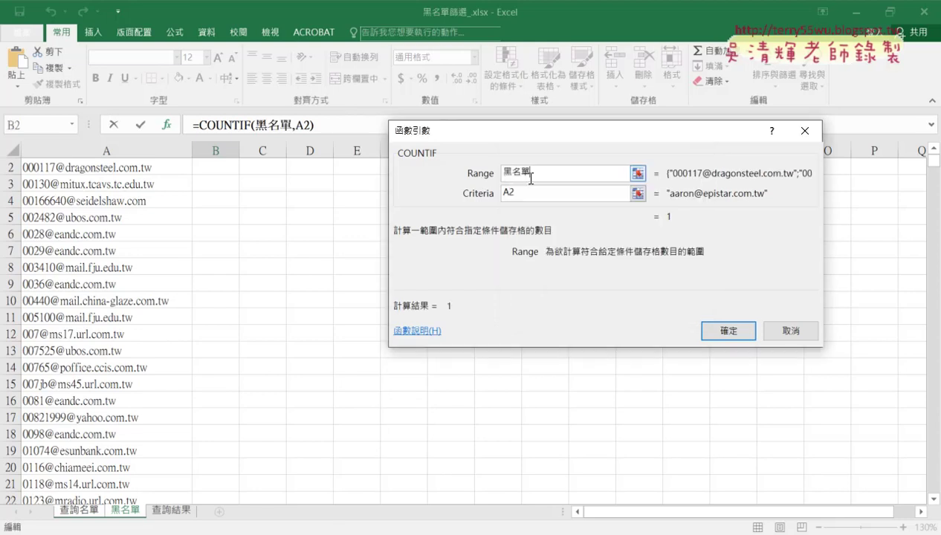
pyautogui.click(728, 335)
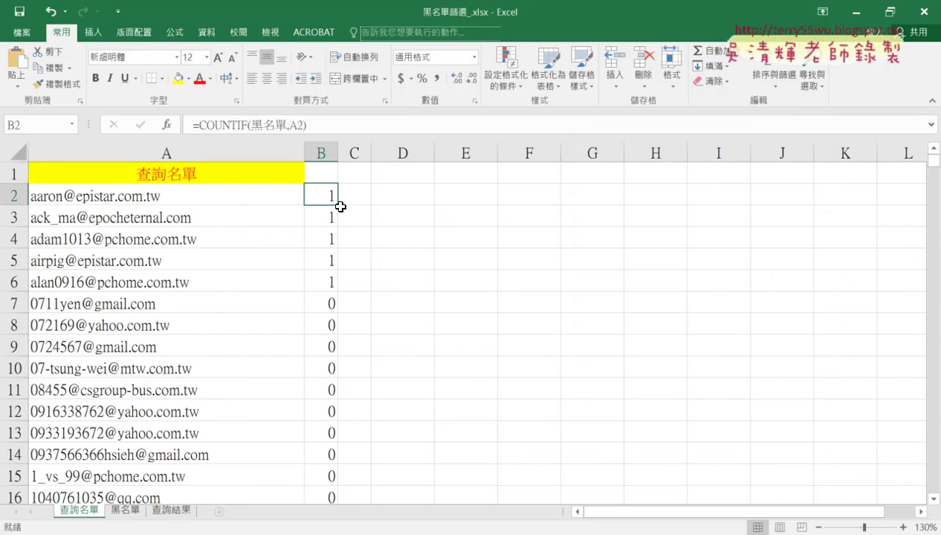
pyautogui.doubleClick(339, 206)
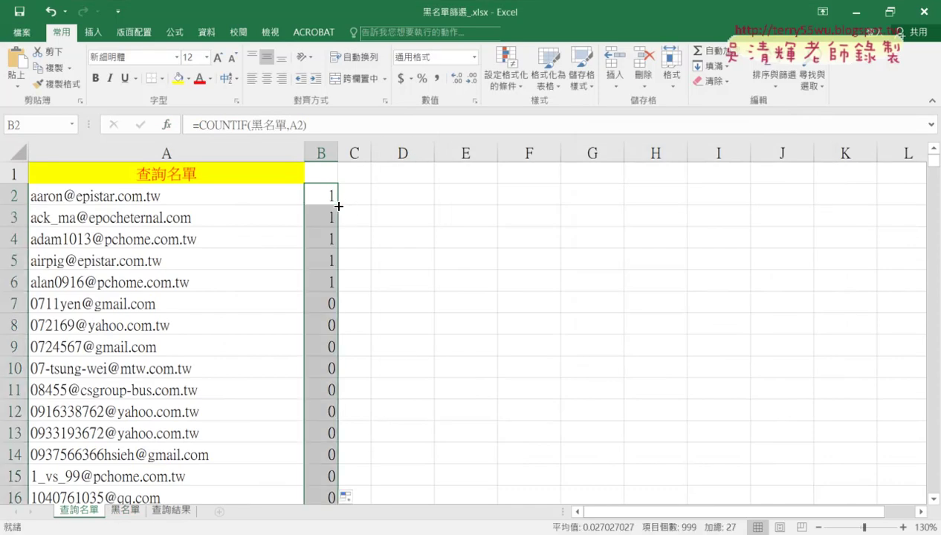
# Open and cancel B2's COUNTIF arguments twice, then return to the 黑名單 sheet
pyautogui.click(209, 125)
pyautogui.click(169, 126)
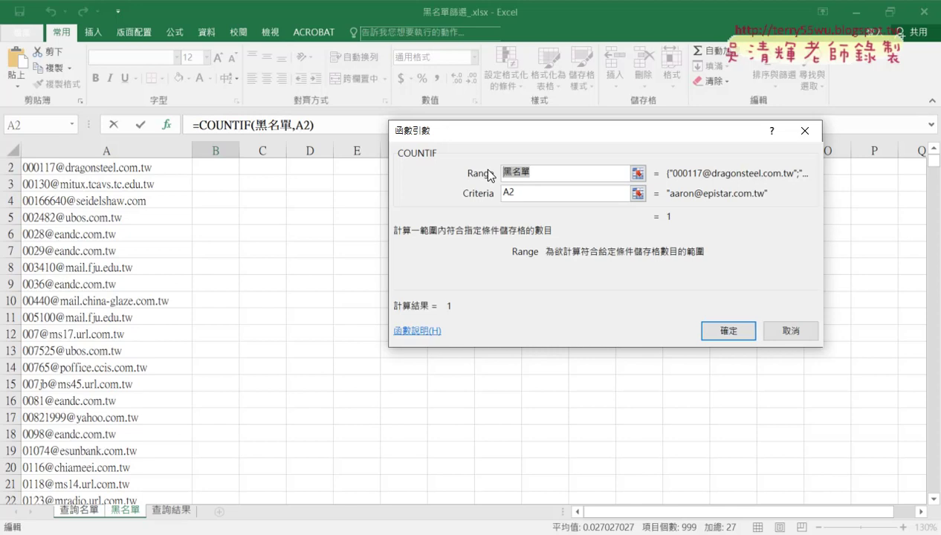
pyautogui.click(790, 332)
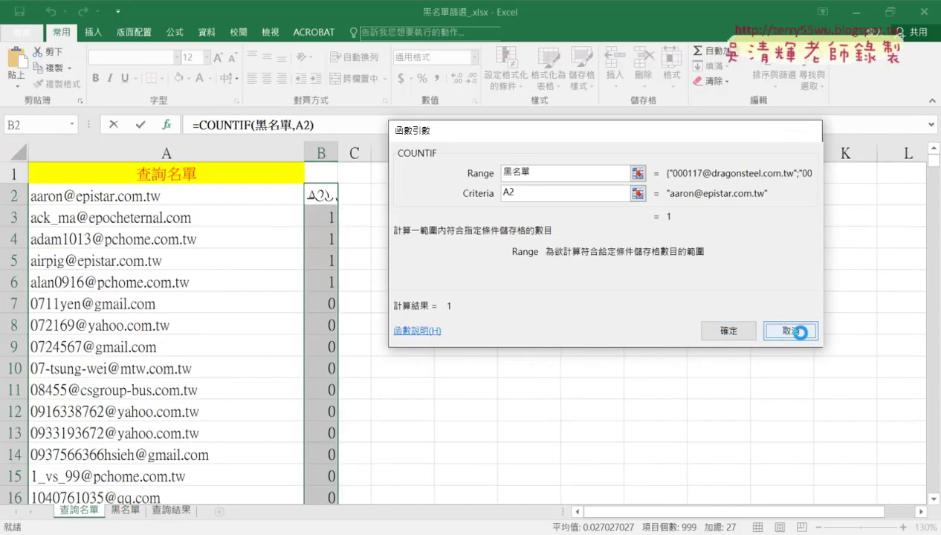
pyautogui.click(320, 195)
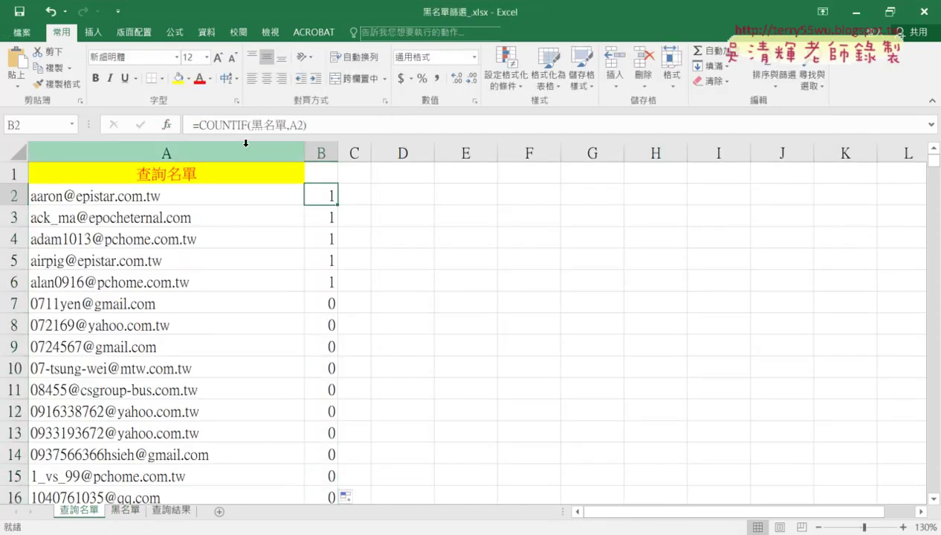
pyautogui.click(208, 125)
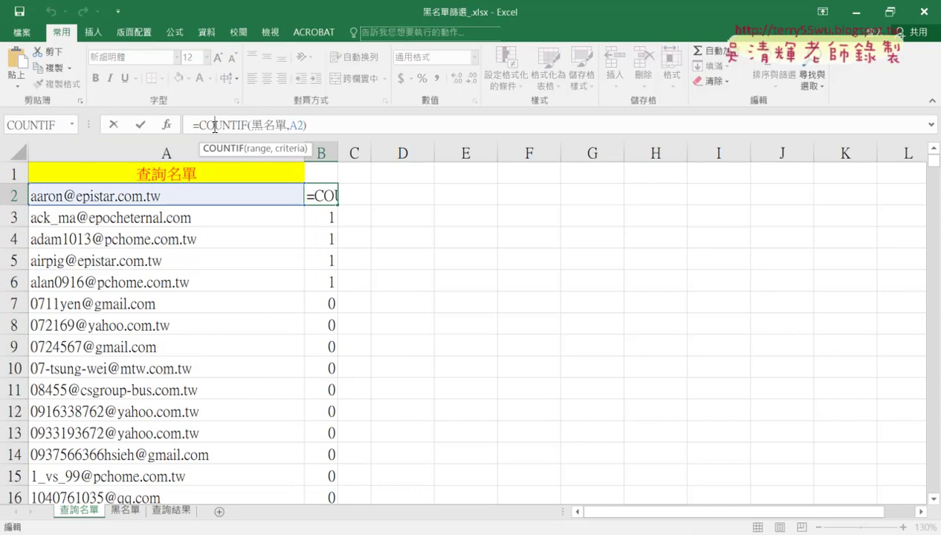
pyautogui.click(168, 127)
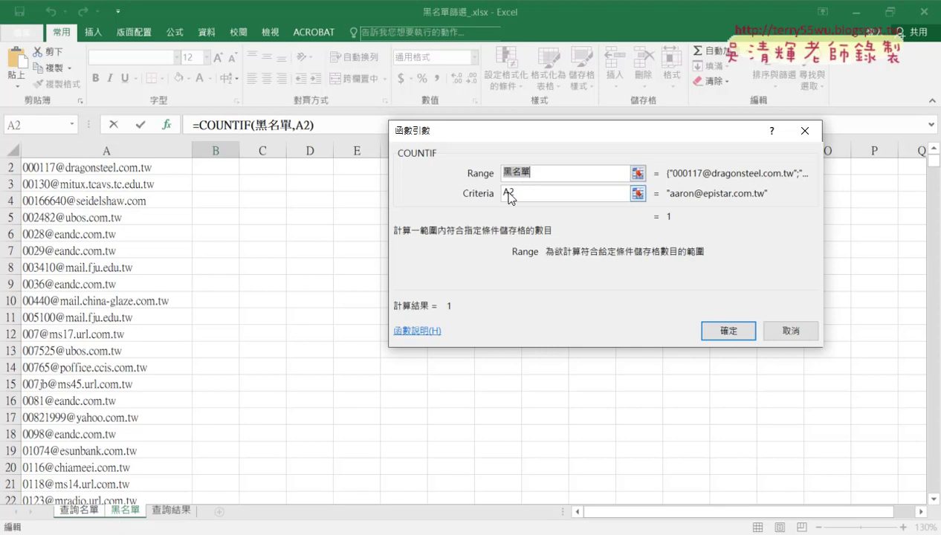
pyautogui.click(790, 331)
pyautogui.click(126, 511)
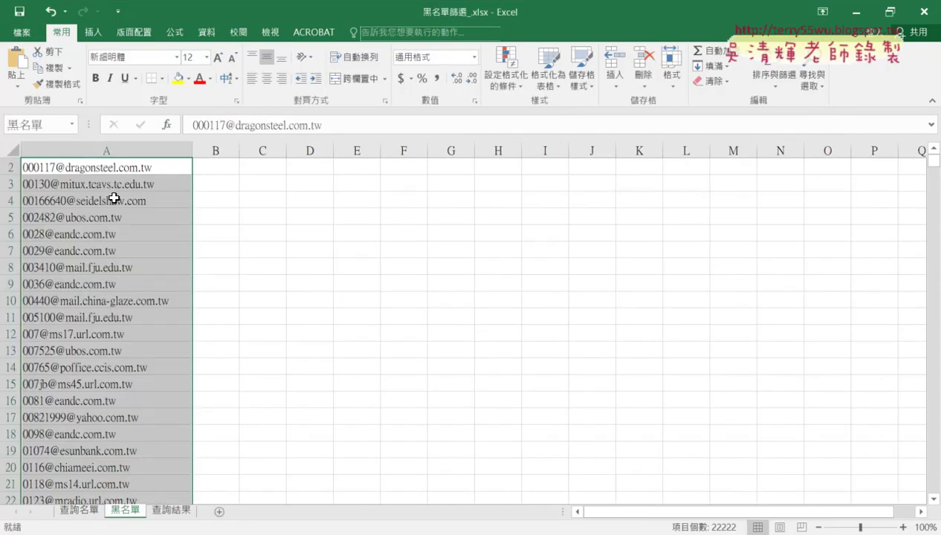
pyautogui.click(90, 171)
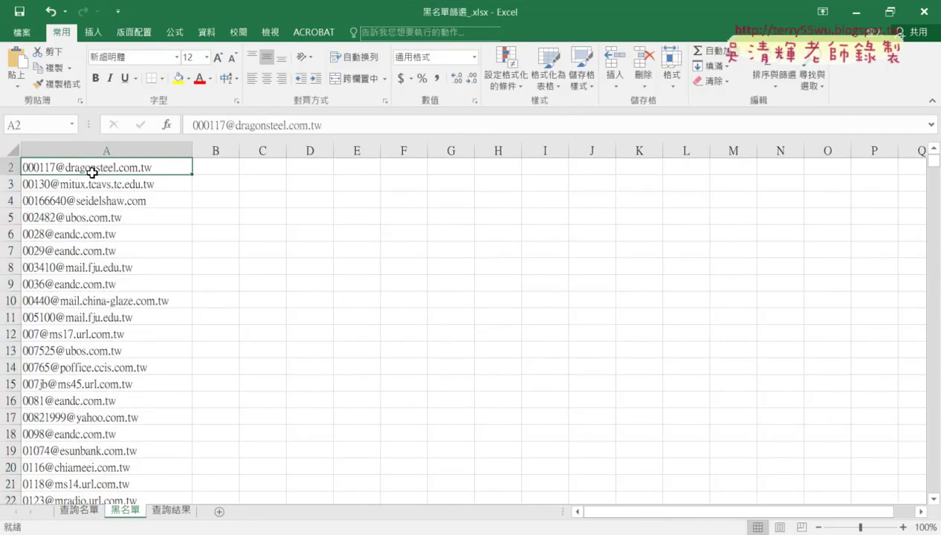
pyautogui.scroll(1, 122, 182)
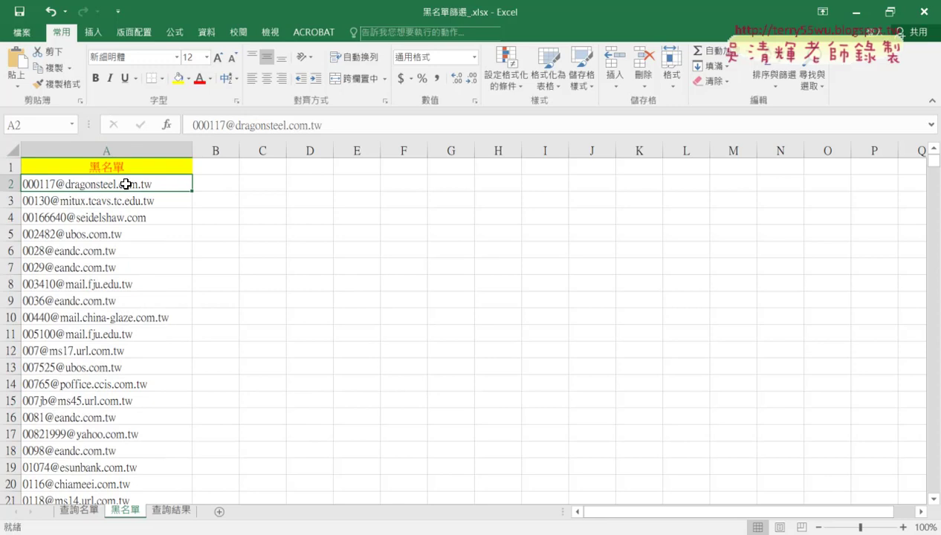
pyautogui.hotkey('ctrl', 'shift', 'Down')
pyautogui.click(33, 125)
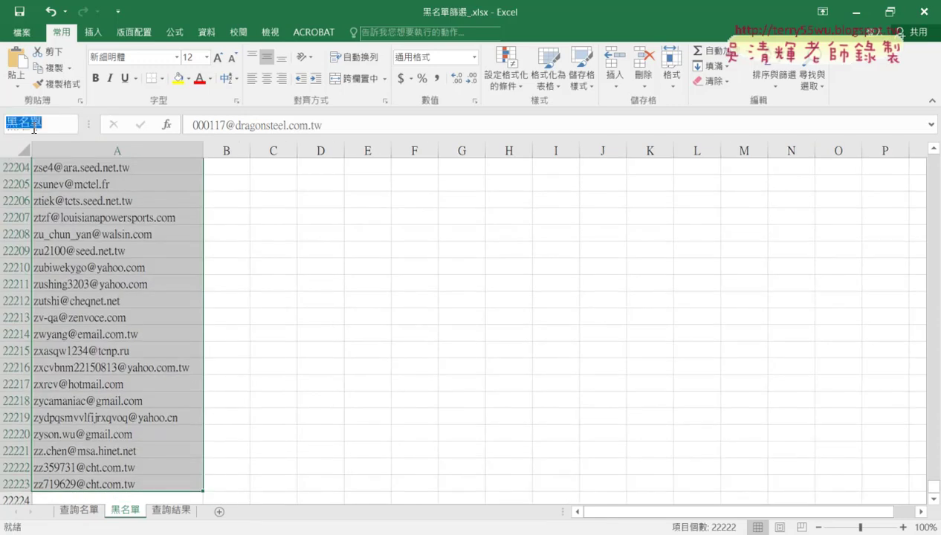
pyautogui.click(64, 129)
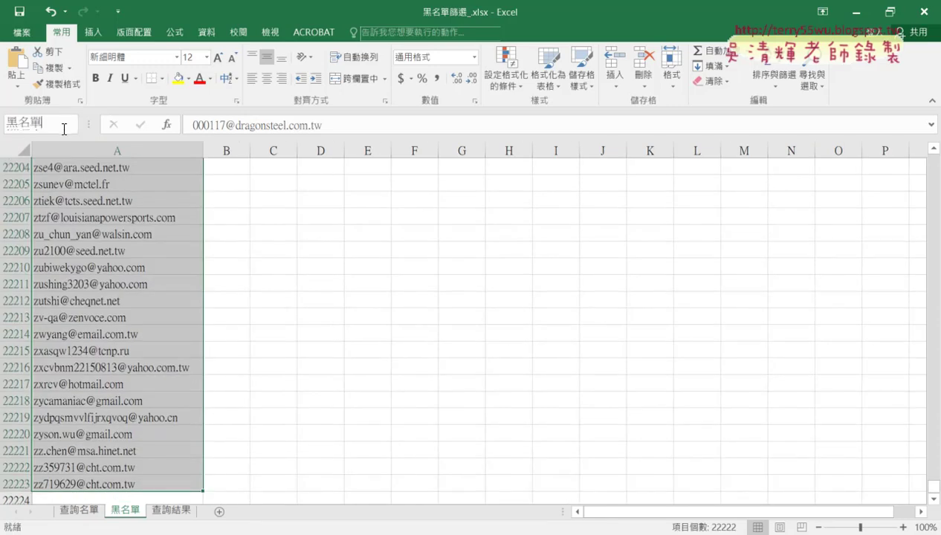